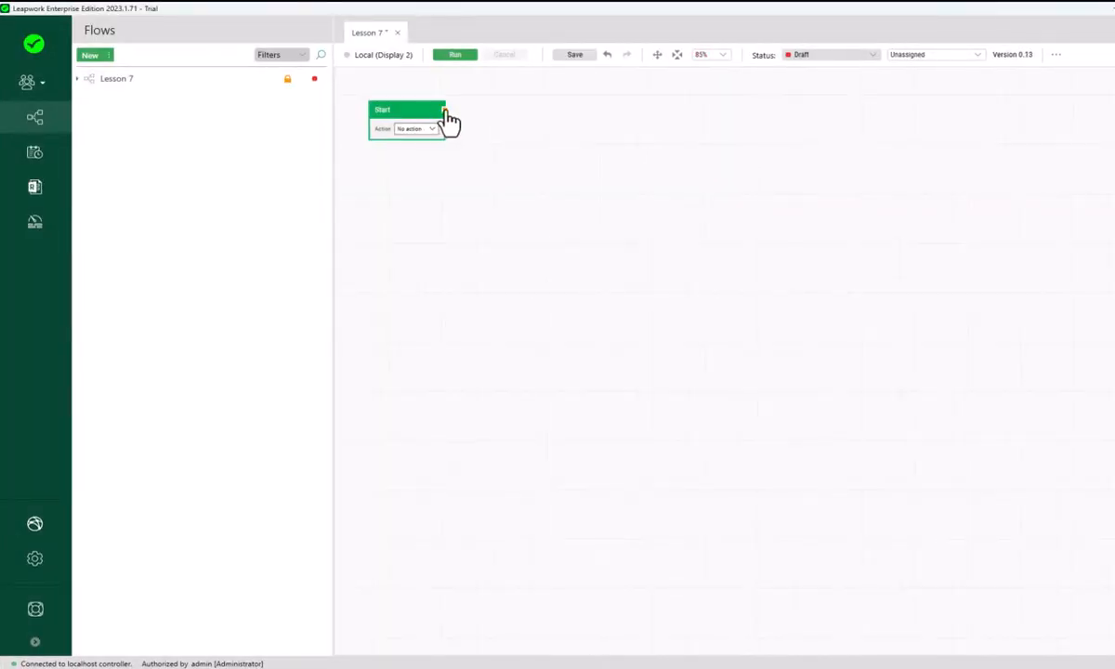
Add a Start Web Browser building block connected to the Start block's output
left_click_drag(445, 111, 518, 115)
type("Start")
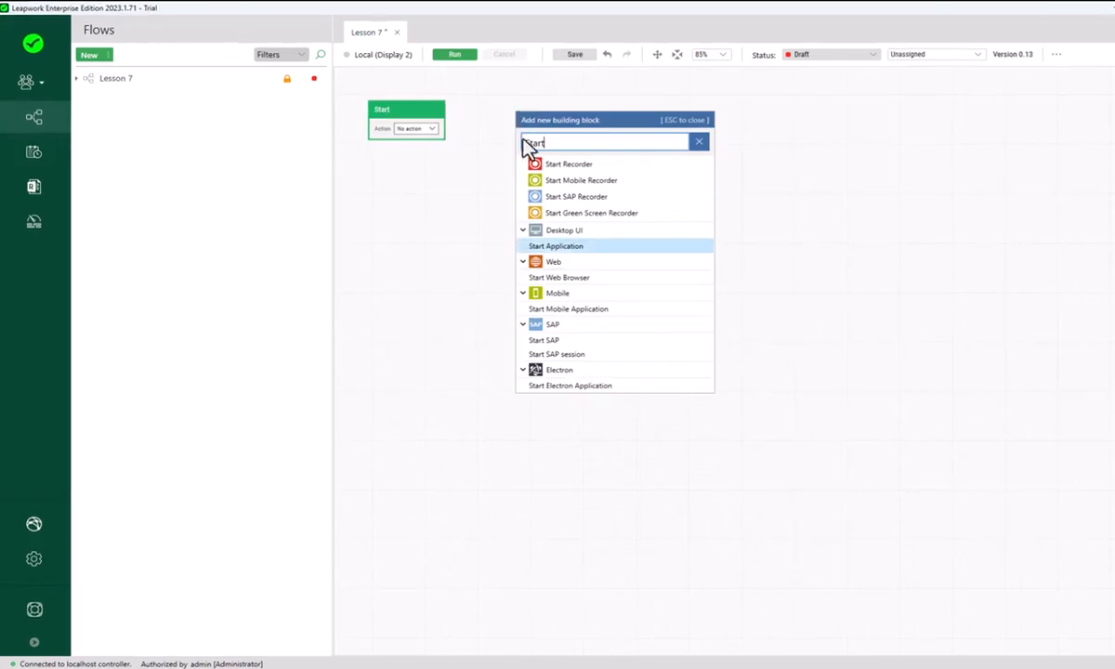
left_click(558, 277)
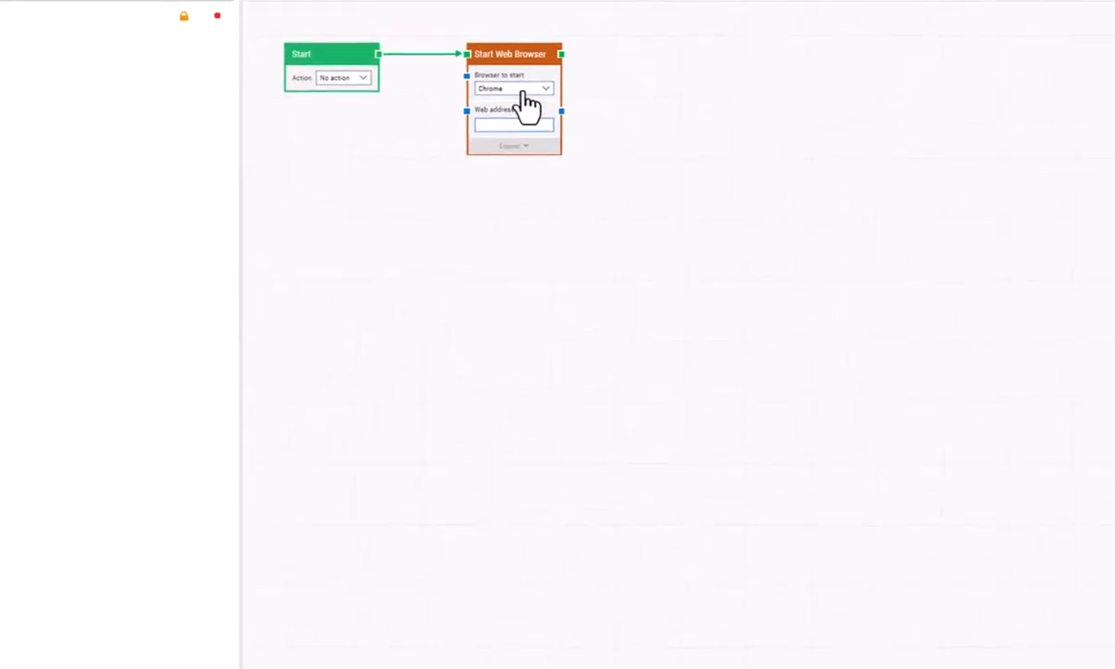
Set the Start Web Browser block to Chrome with web address amazon.com, and expand its settings
left_click(523, 90)
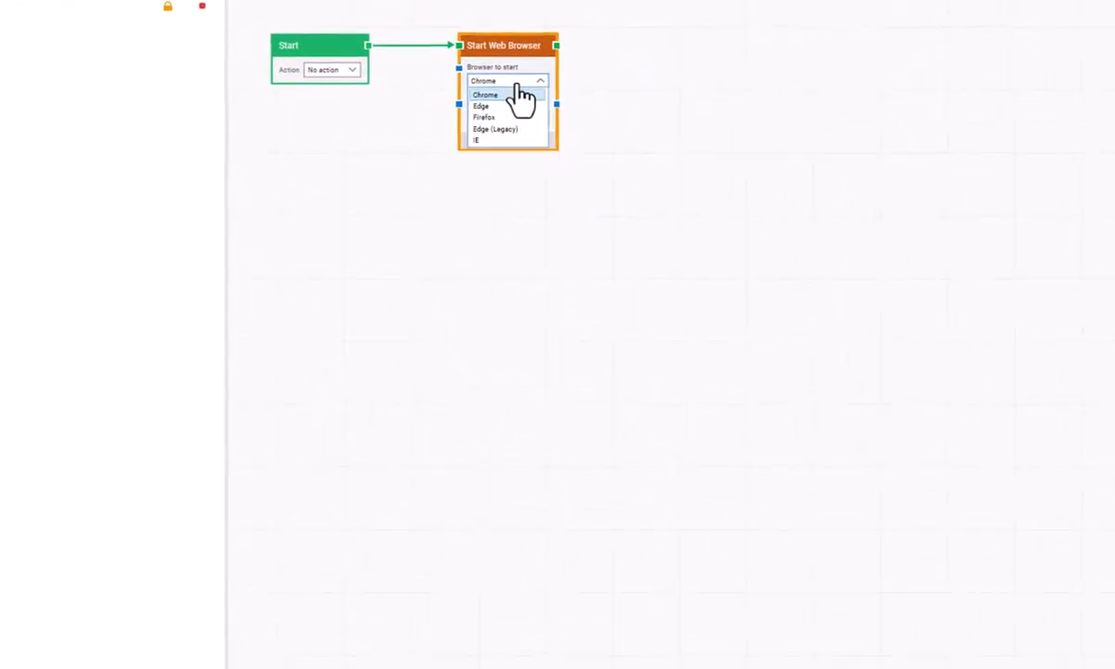
left_click(520, 99)
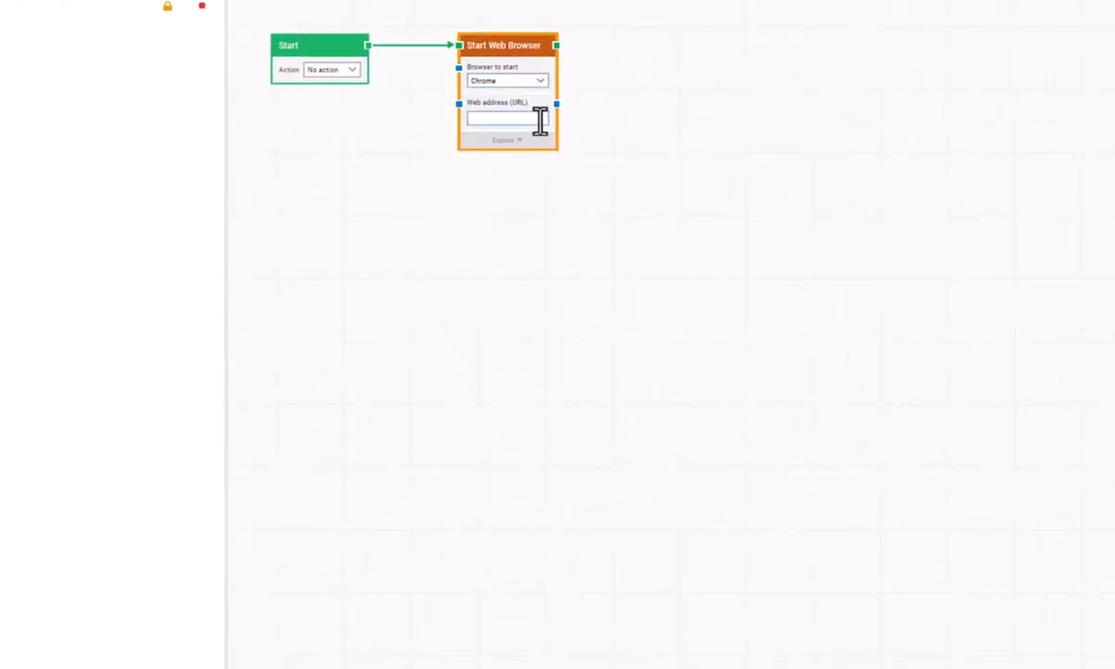
type("amazon.com")
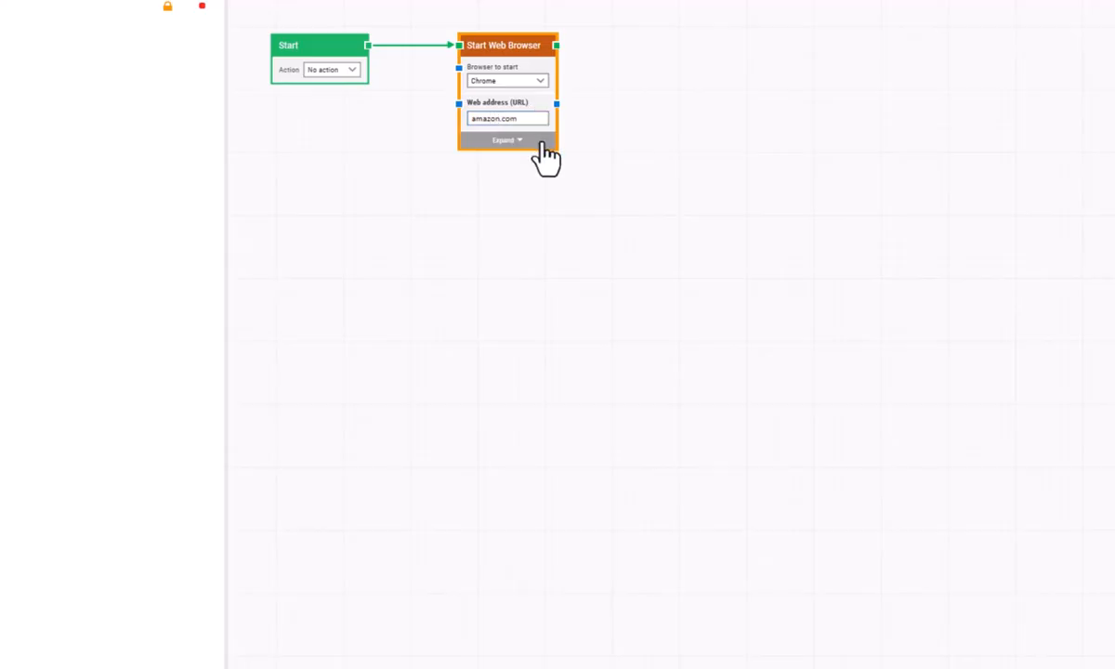
left_click(538, 141)
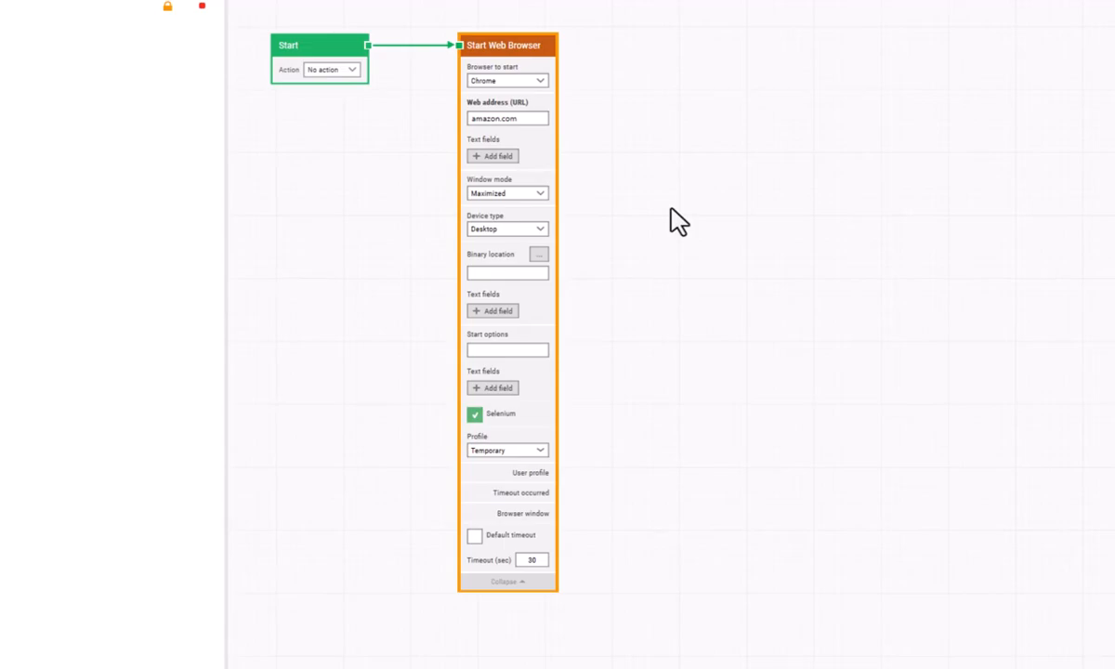
Look through the available device types and set the browser block's device type to Other
left_click(508, 229)
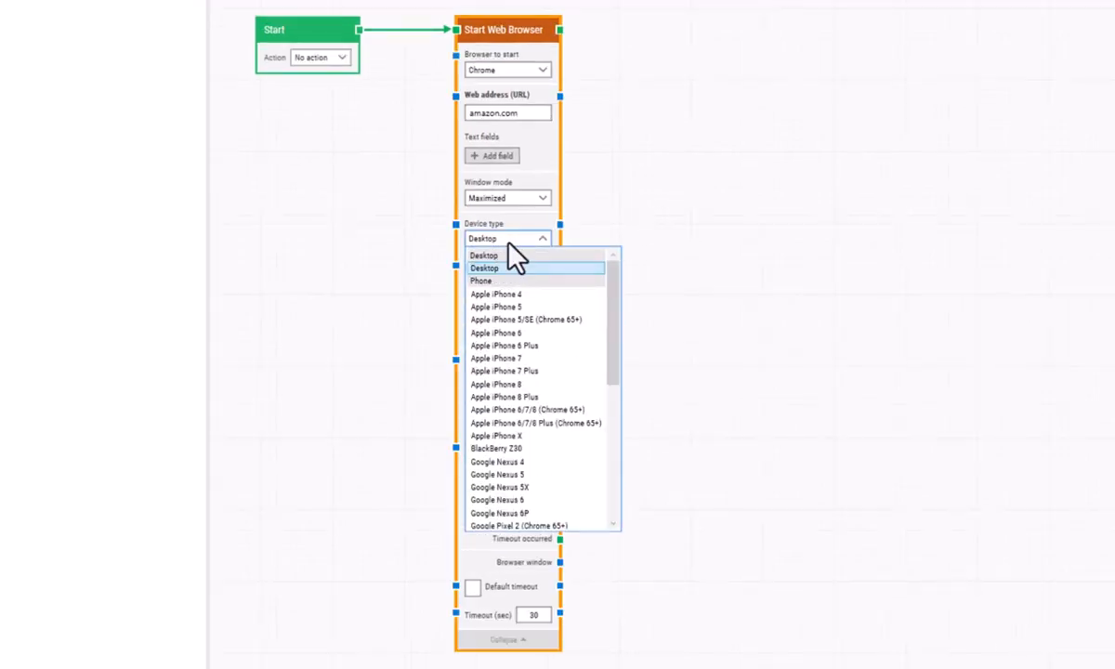
scroll(570, 461, "down", 3)
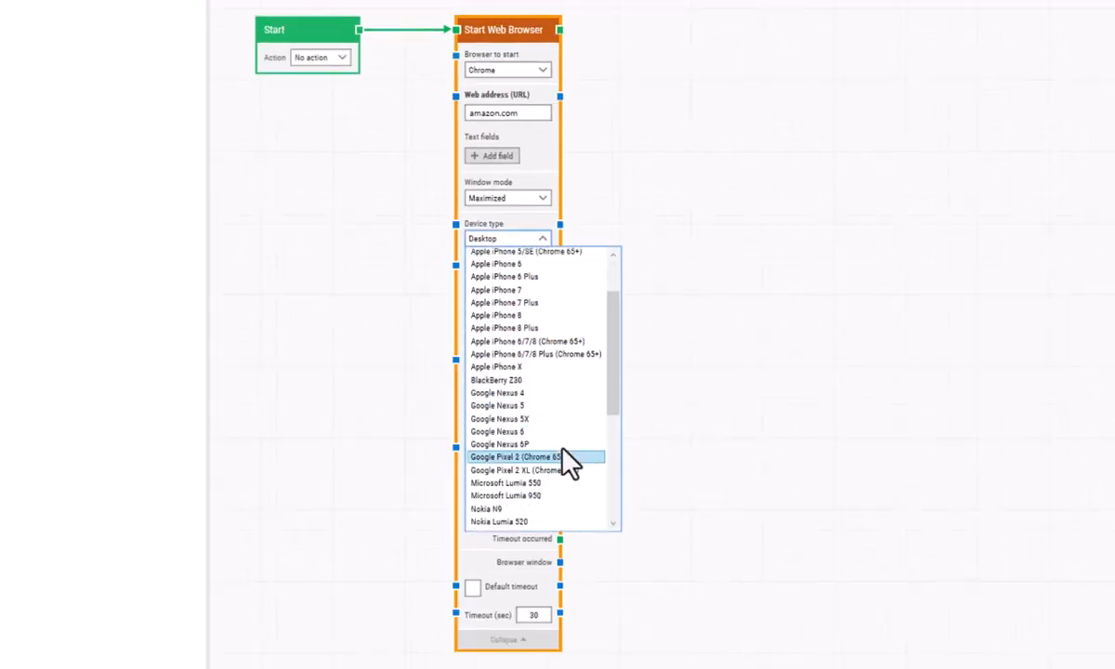
scroll(570, 461, "down", 5)
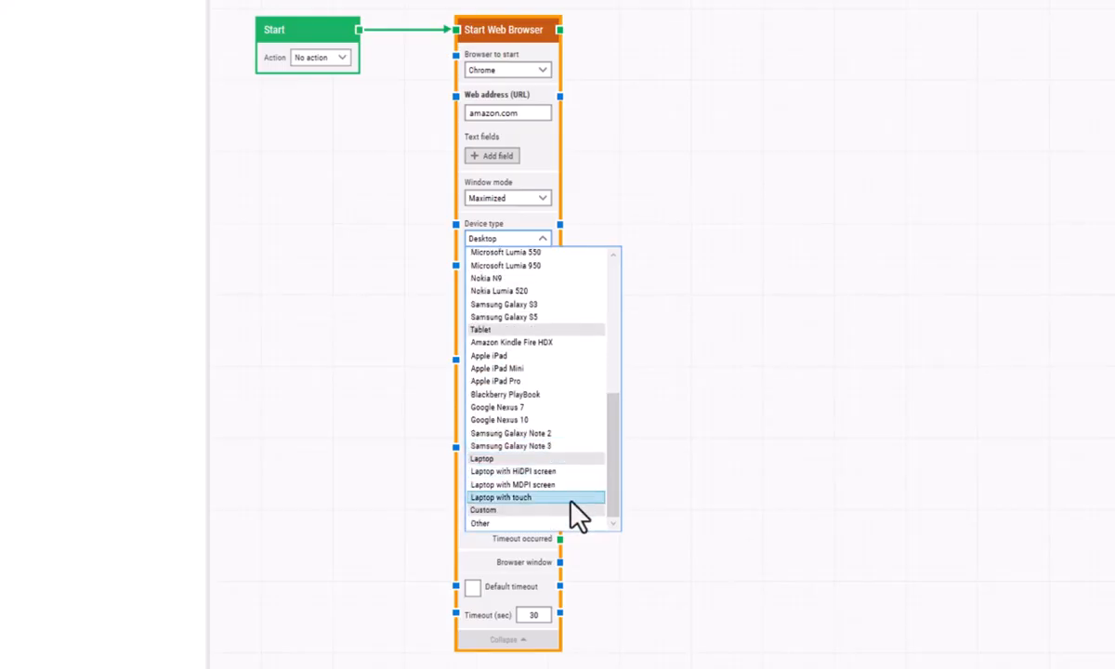
key("Down")
key("Down")
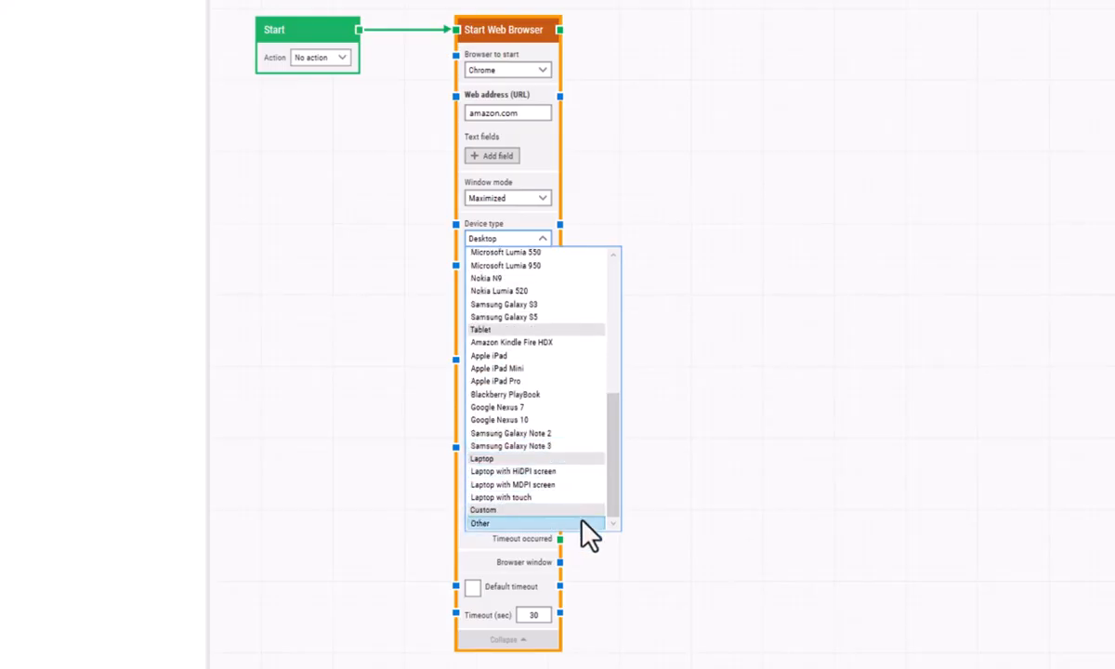
left_click(582, 525)
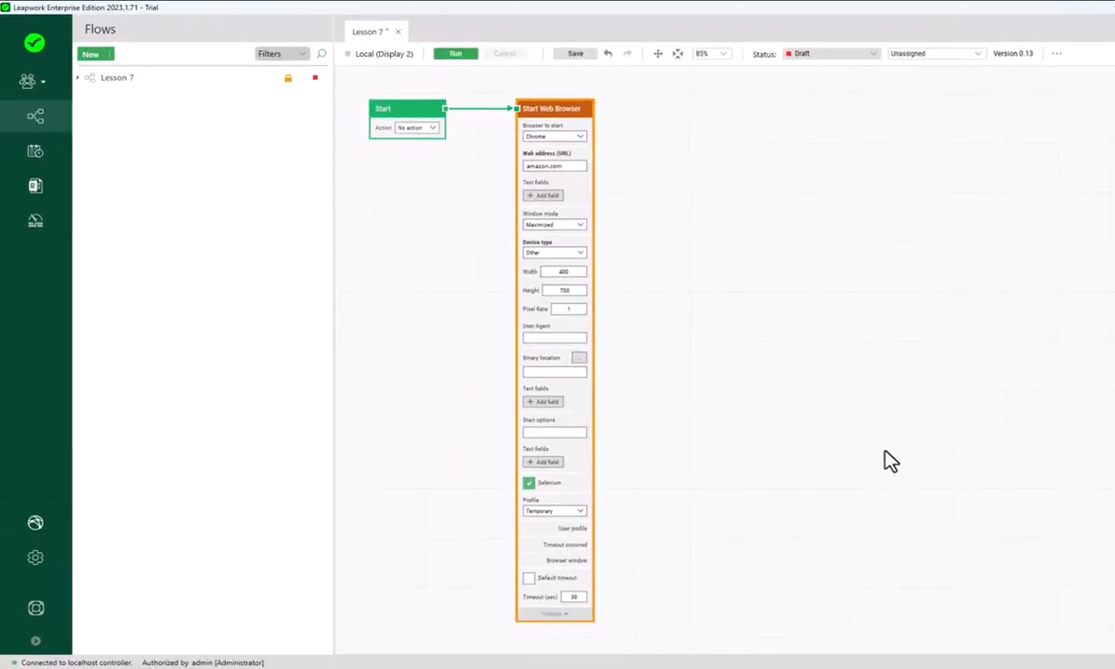
Set the Start Web Browser block's device type to Apple iPhone 7
left_click(576, 260)
scroll(573, 344, "up", 6)
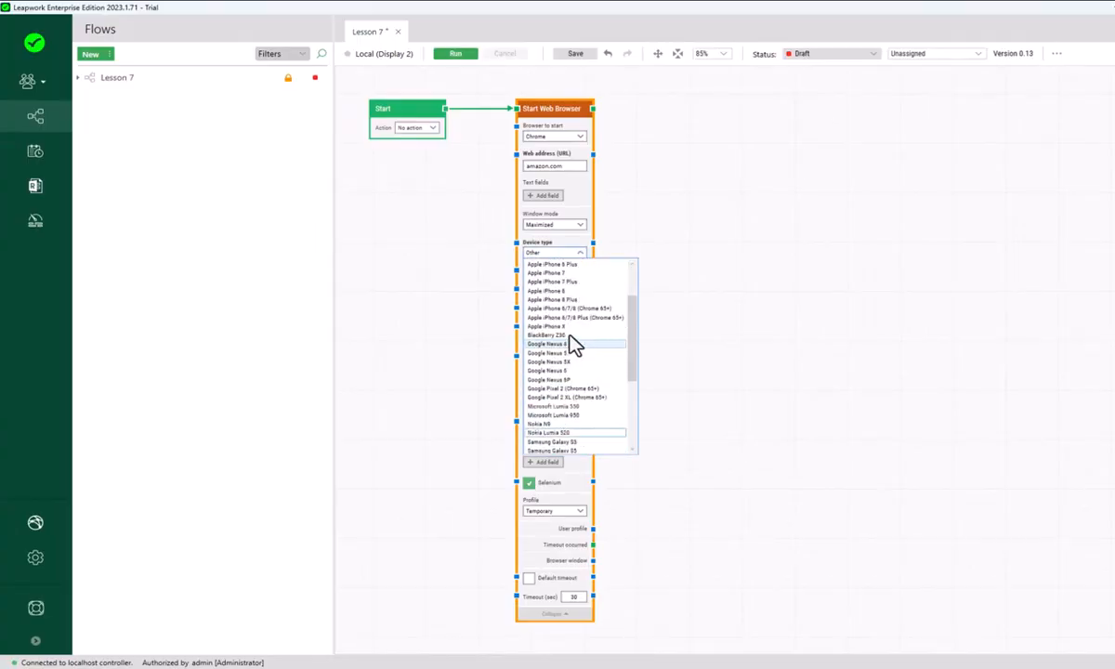
left_click(573, 344)
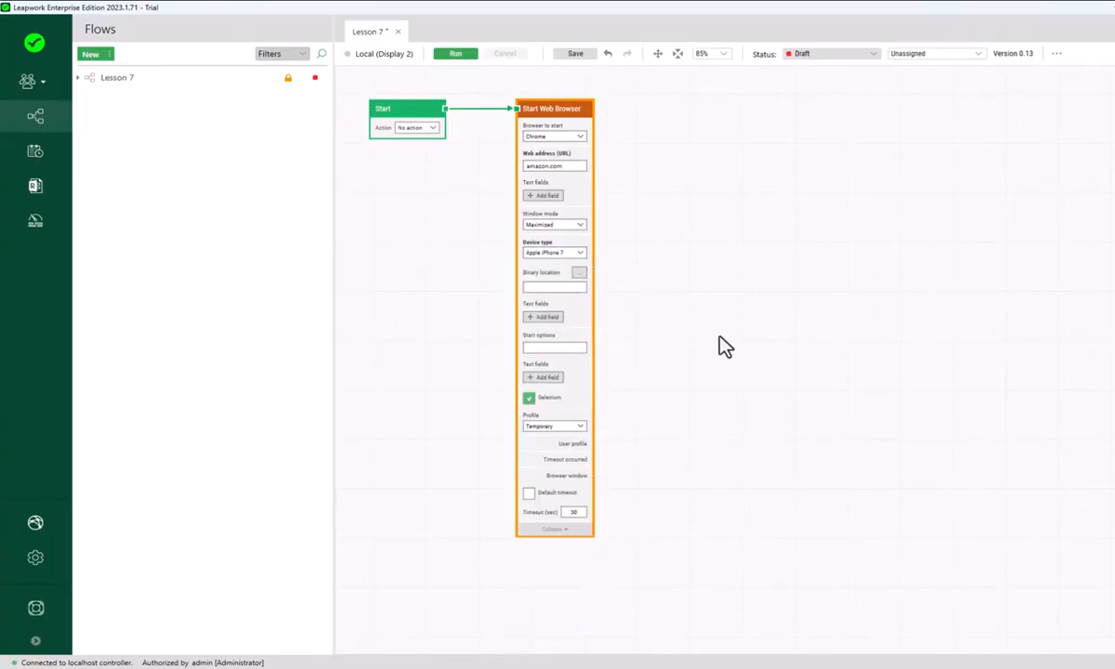
Run the flow and try out a search for "lego" with its filters on the mobile Amazon page
left_click(456, 54)
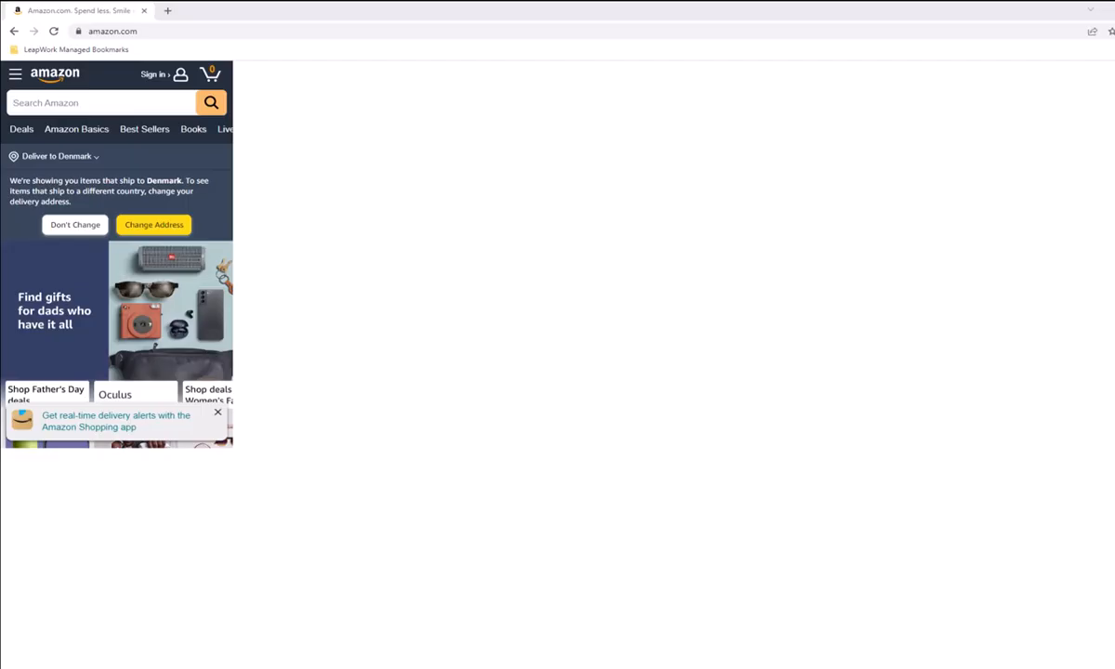
left_click(31, 109)
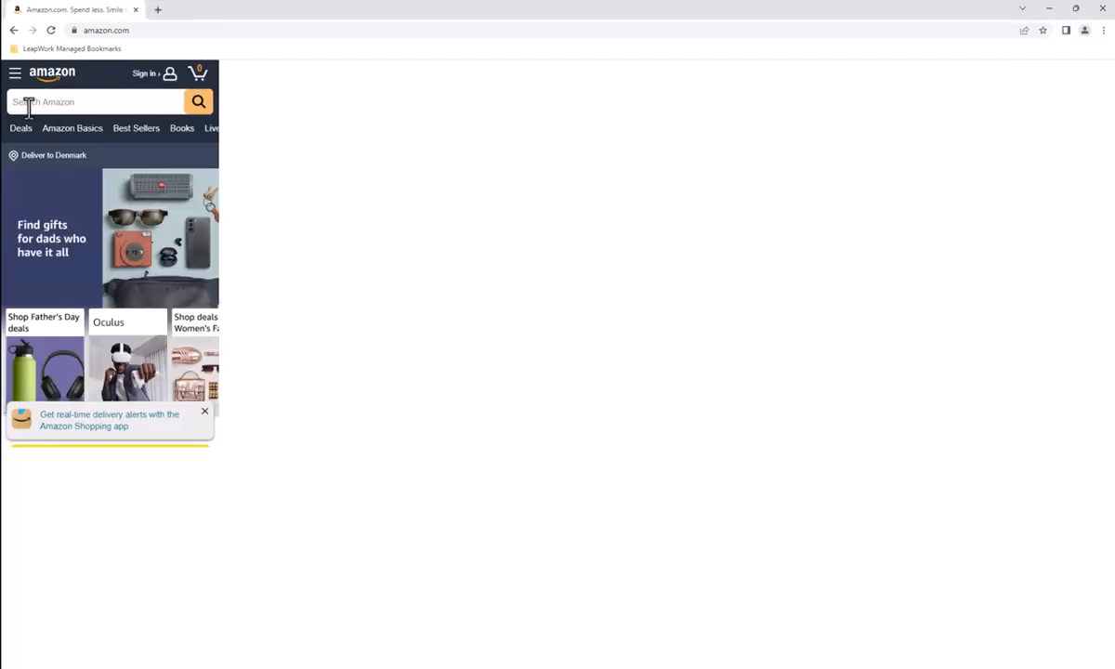
type("lego")
key("Return")
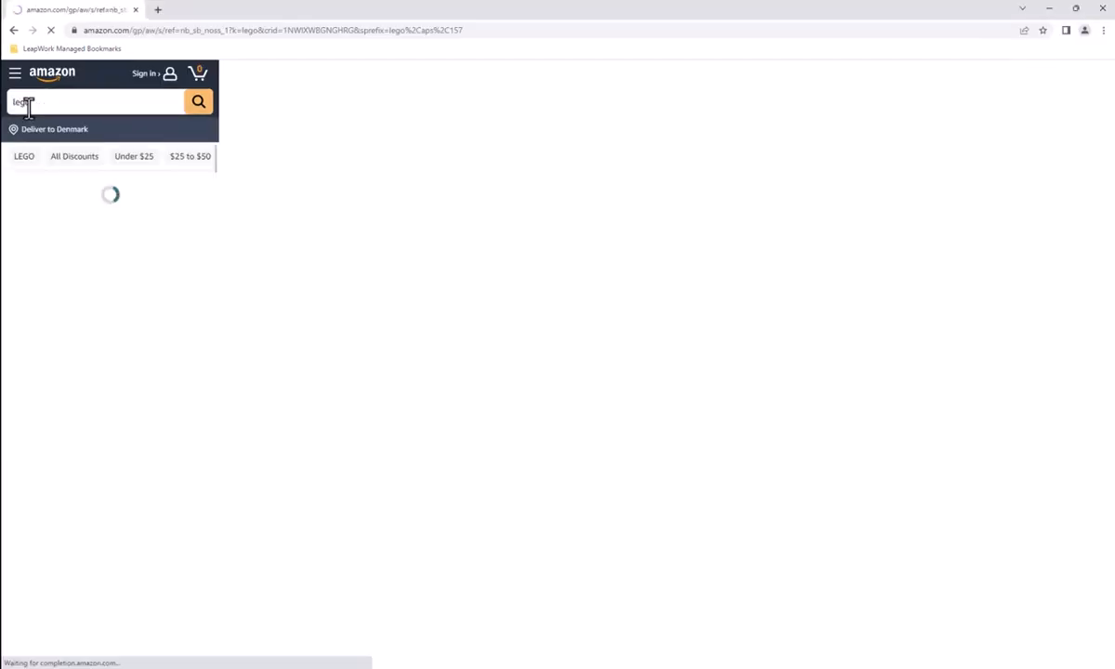
left_click(194, 160)
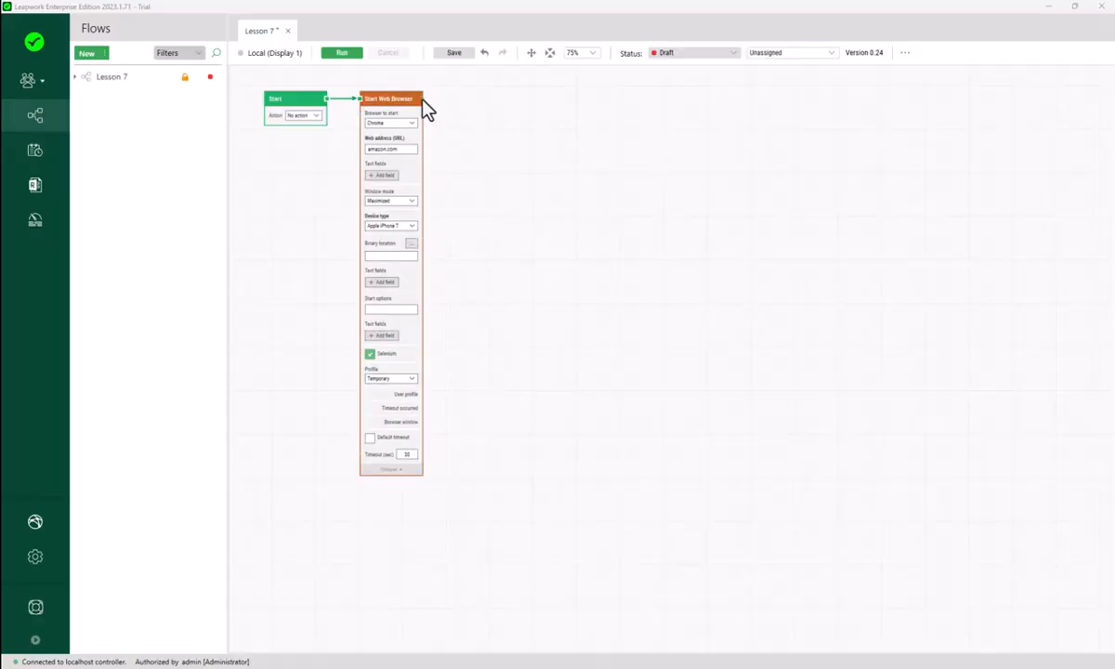
Start the recorder from the Start Web Browser block and record a Type Web Text block entering "lego" in Amazon's search field
left_click_drag(423, 99, 467, 102)
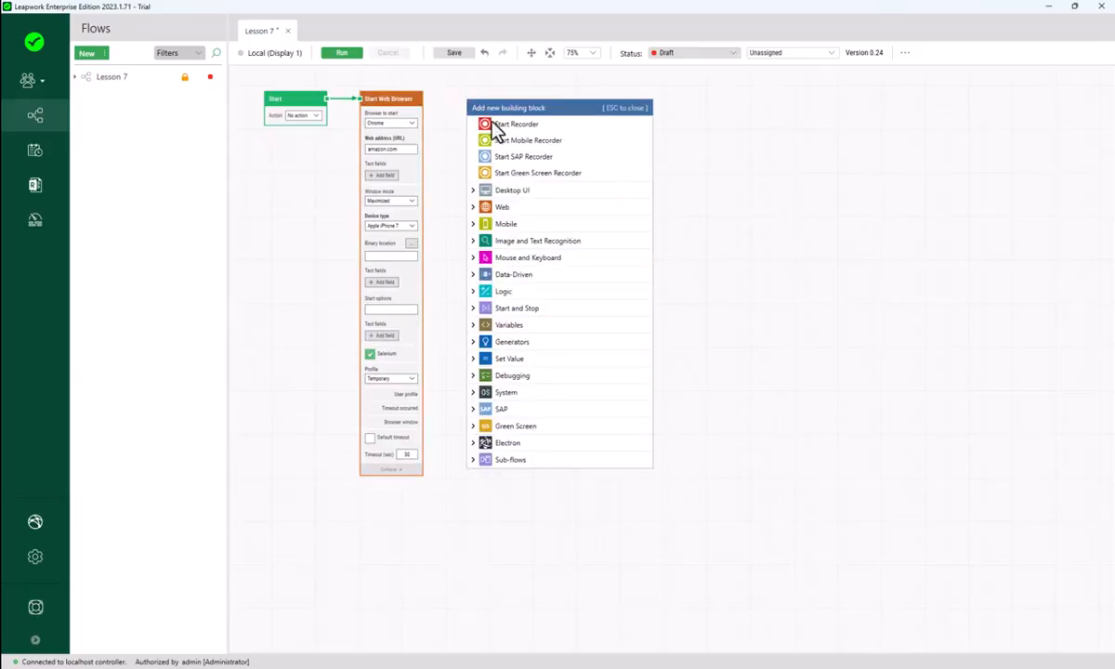
left_click(502, 116)
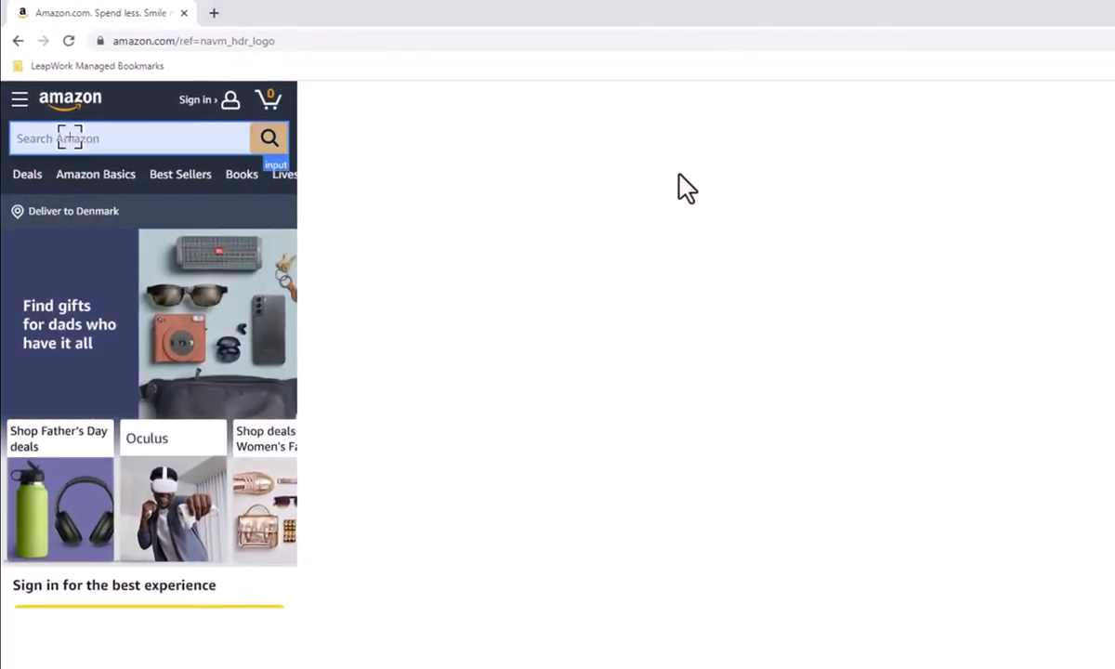
left_click(70, 136)
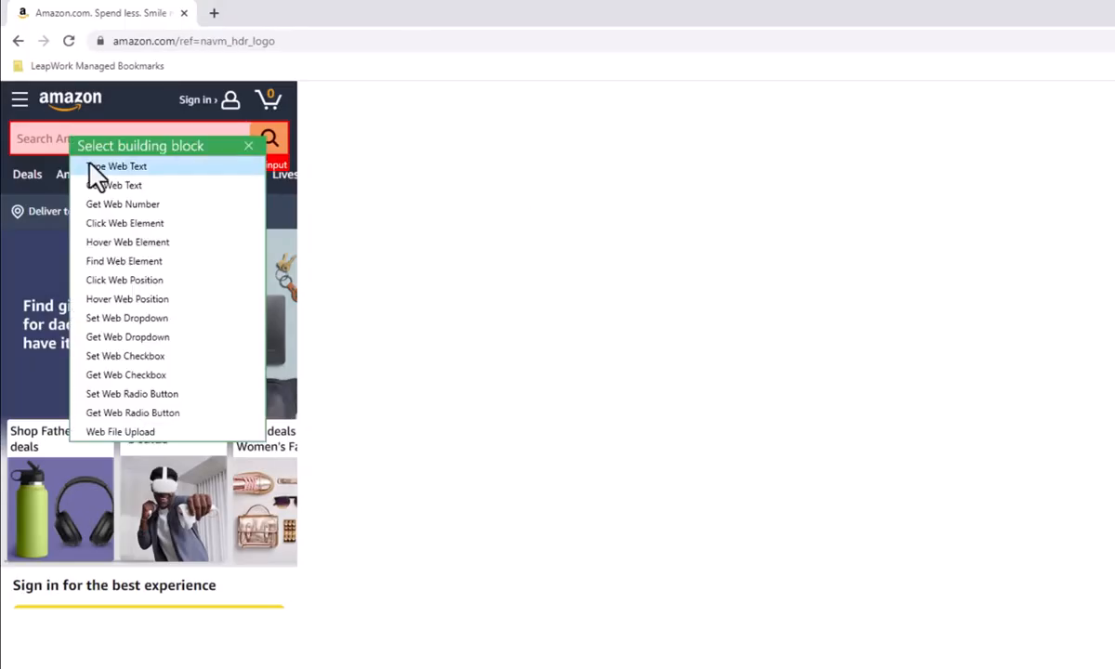
left_click(139, 167)
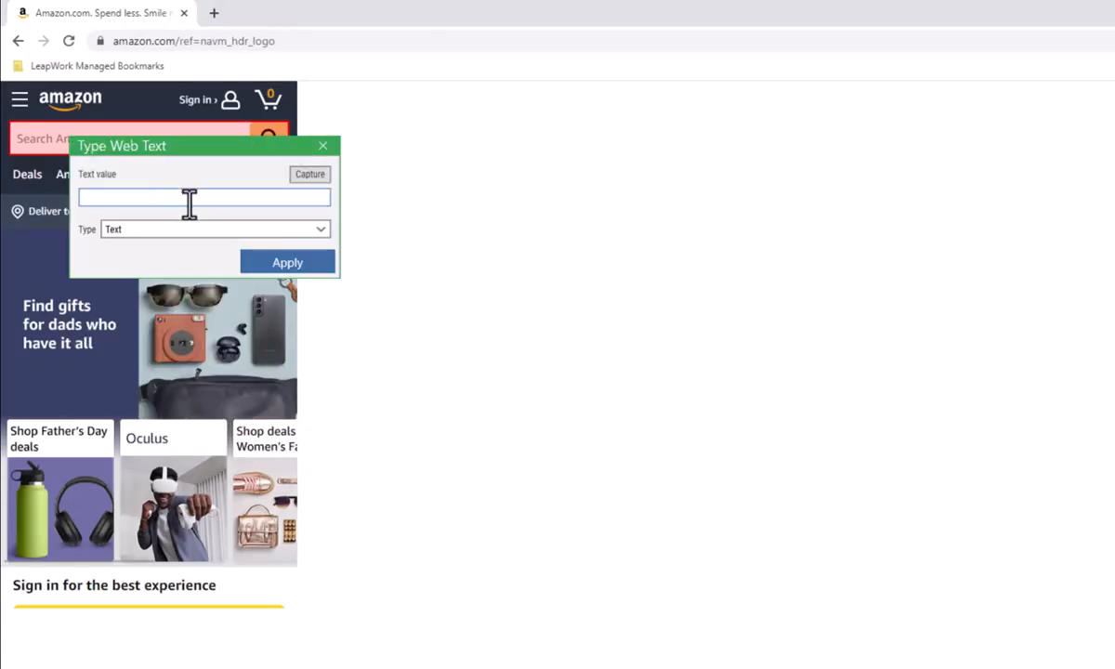
type("leg")
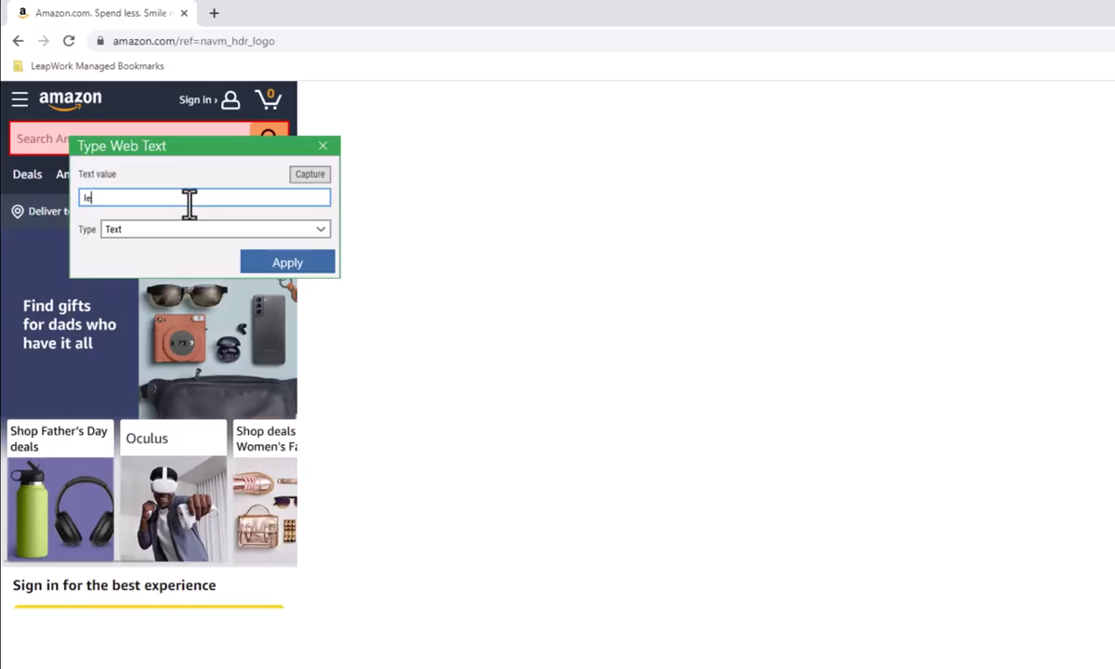
type("o")
left_click(327, 269)
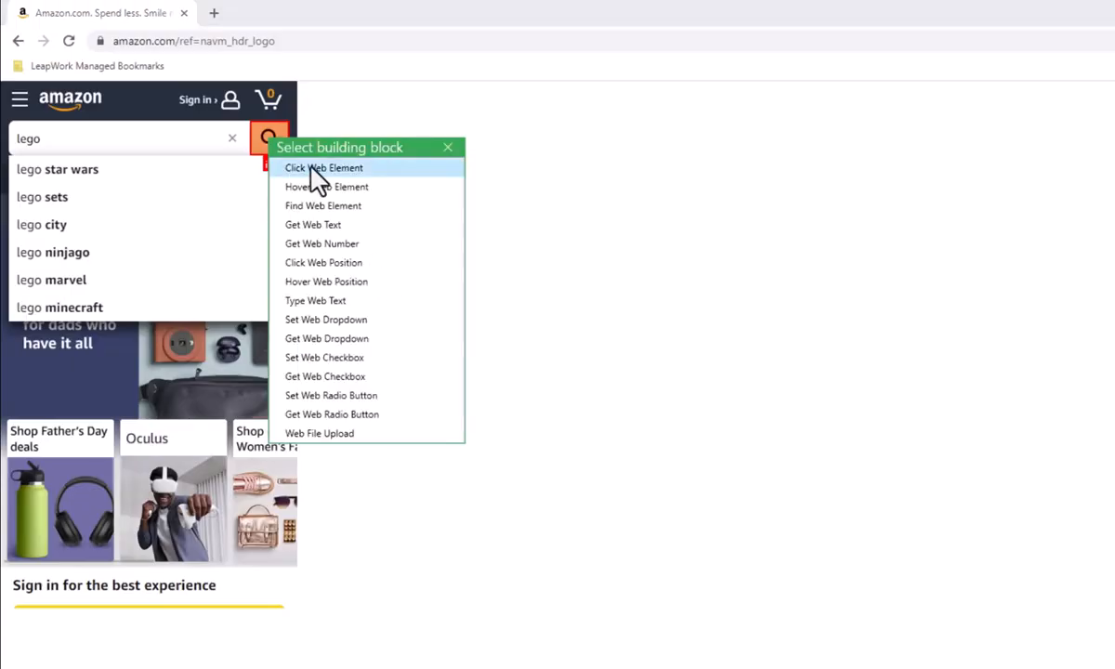
Record Click Web Element blocks for Amazon's search button and for the Filters option above the results
left_click(318, 169)
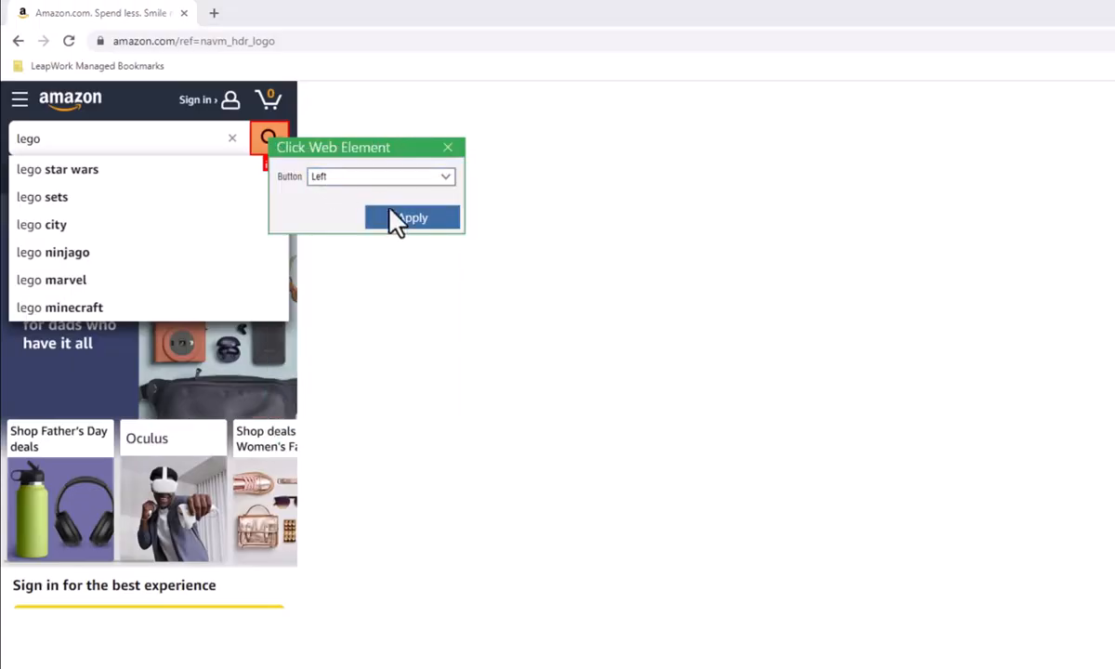
left_click(391, 224)
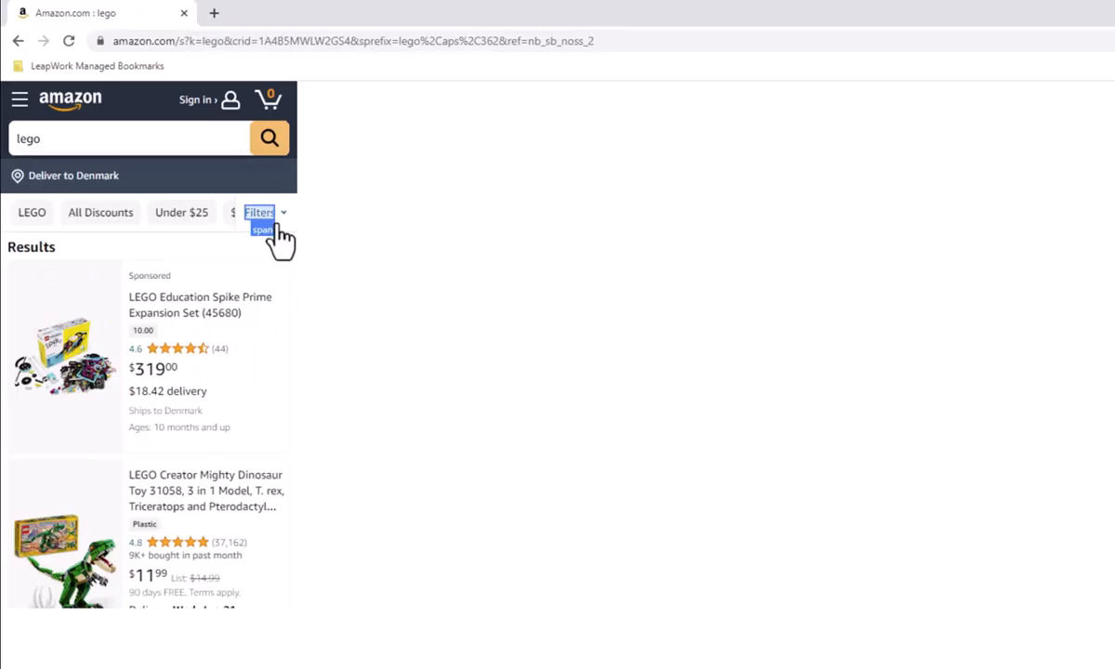
left_click(277, 226)
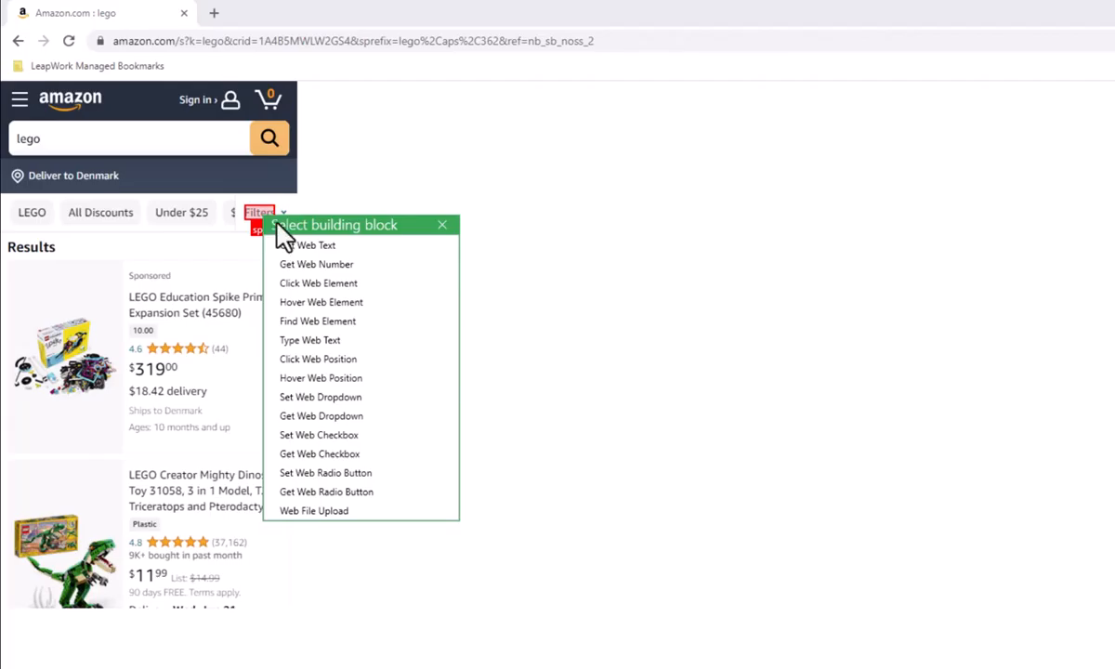
key("Down")
key("Down")
key("Down")
key("Down")
key("Down")
key("Down")
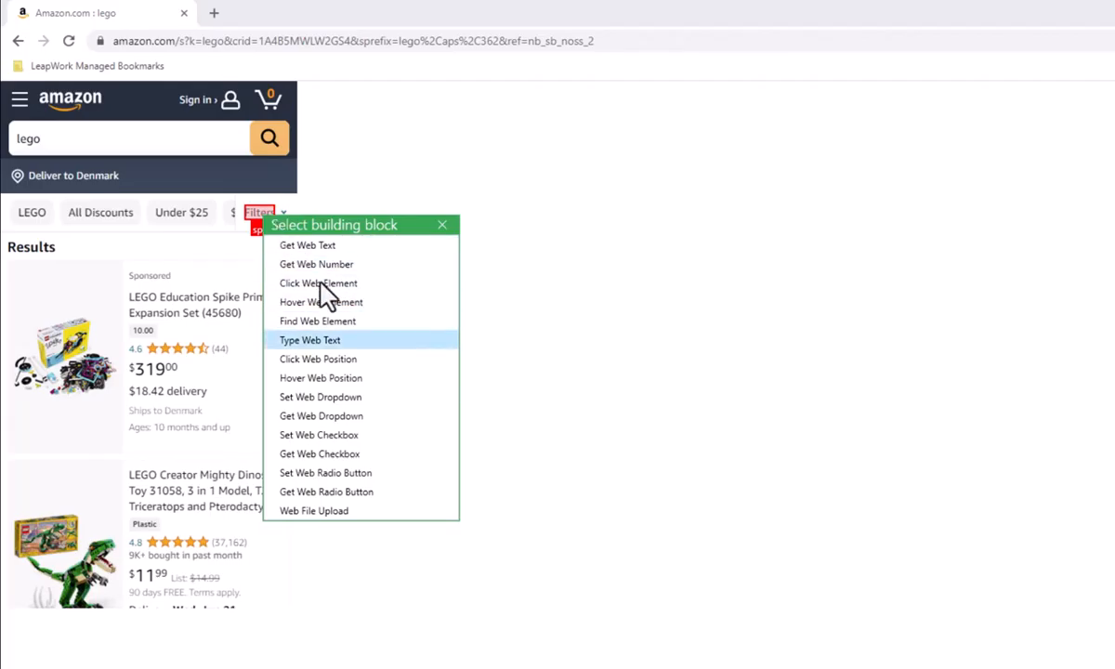
left_click(319, 283)
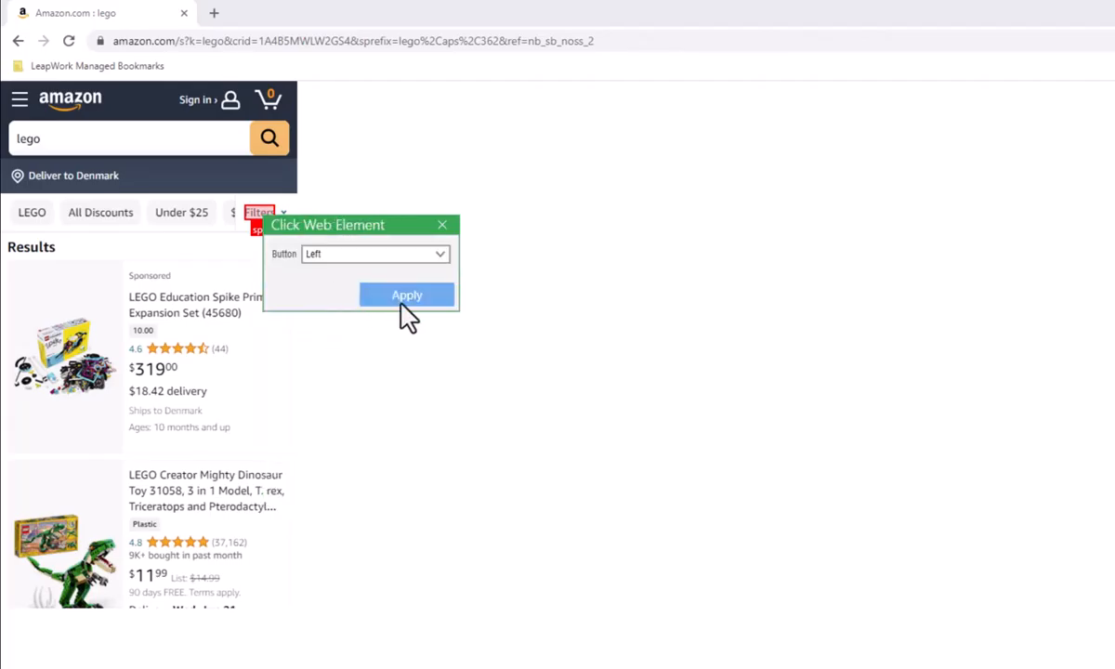
left_click(407, 295)
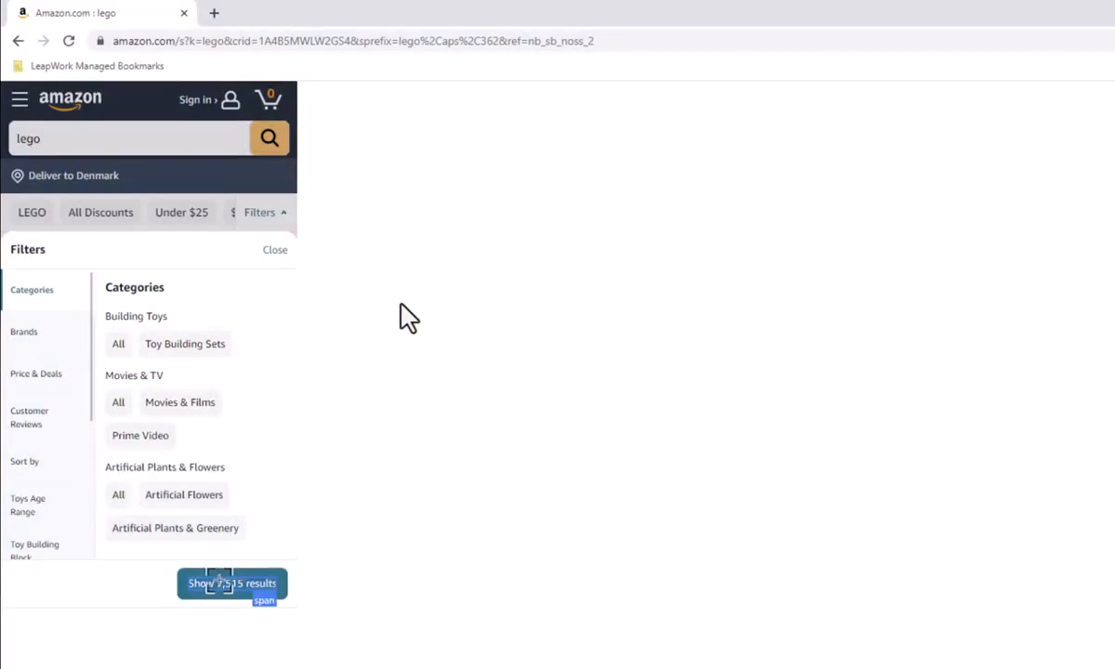
Record a Get Web Number block on the filter pane's show-results label, and stop the recording
left_click(228, 583)
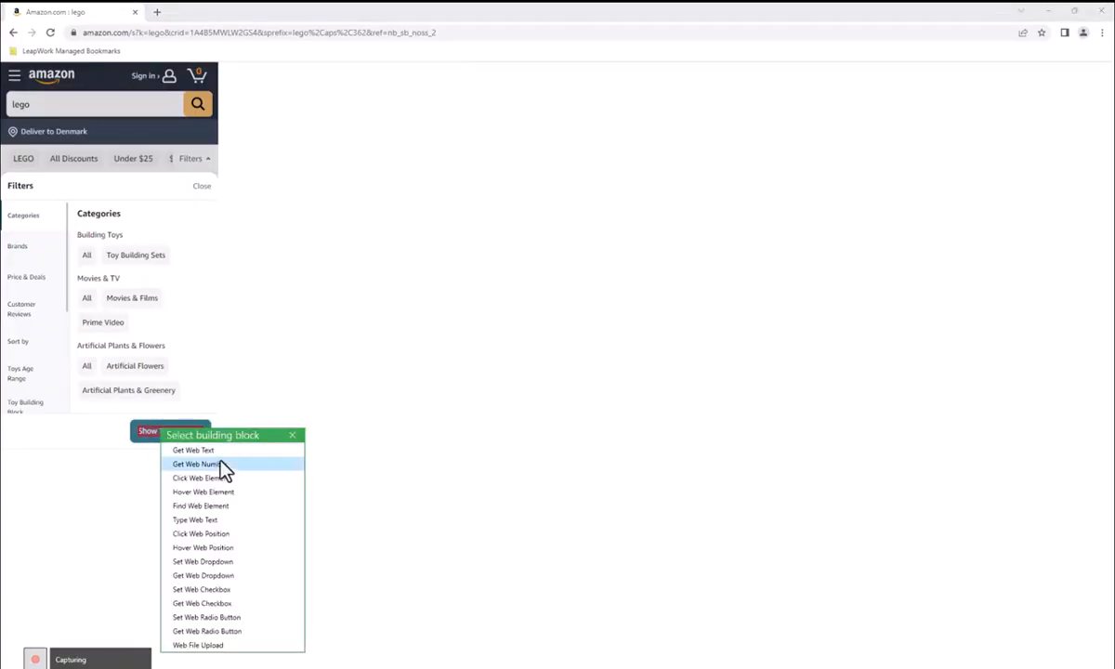
left_click(221, 464)
left_click(324, 546)
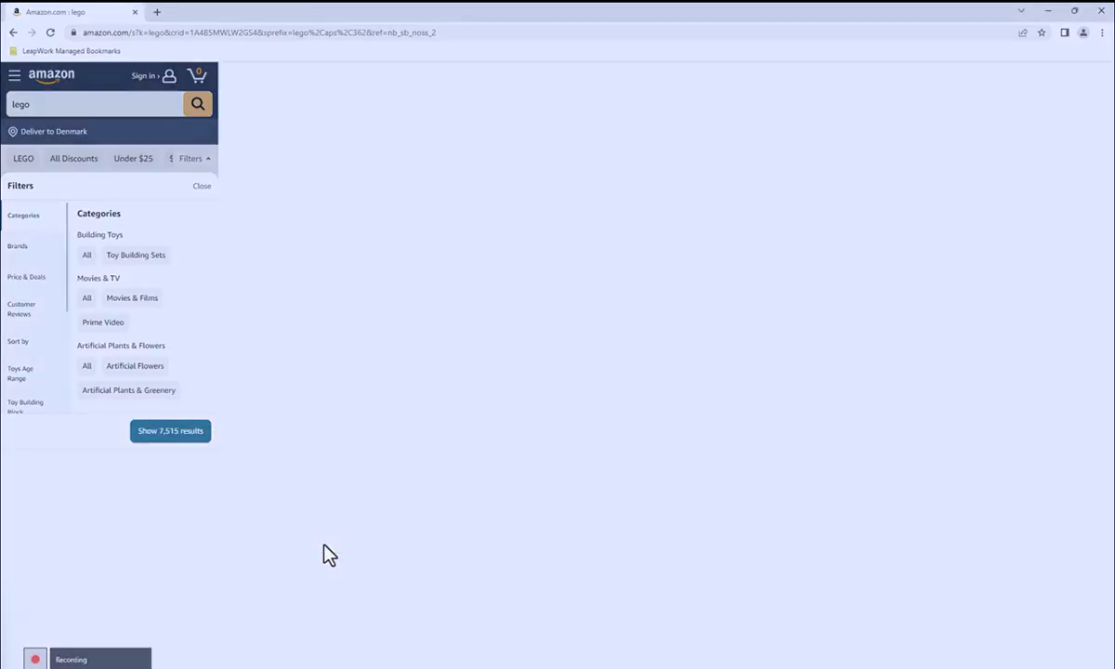
left_click(35, 660)
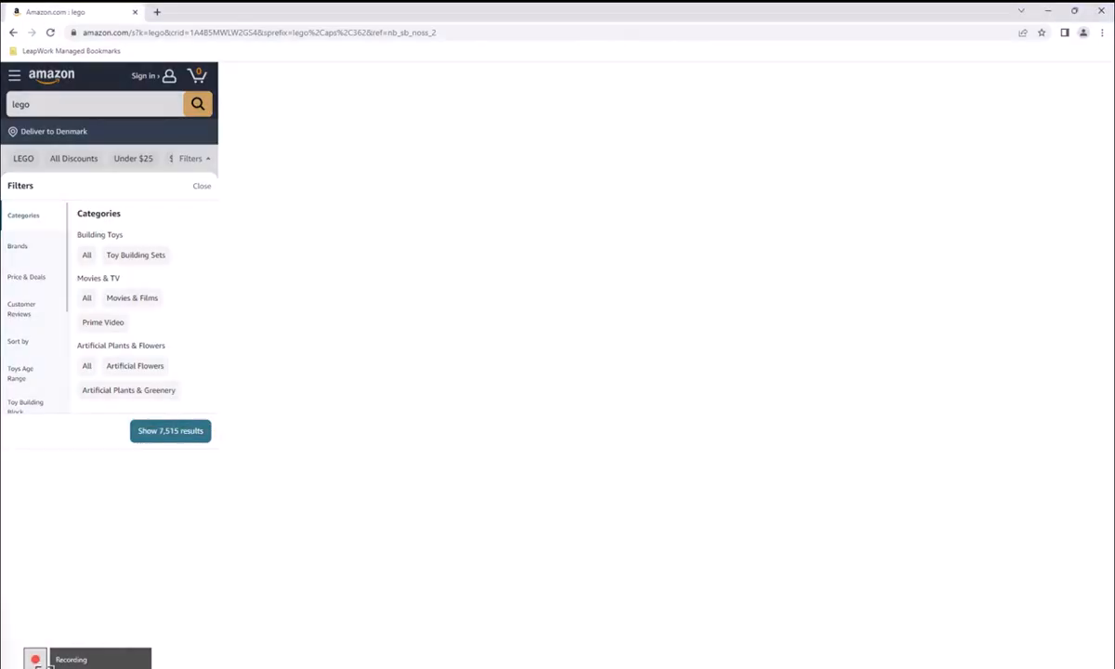
left_click(35, 634)
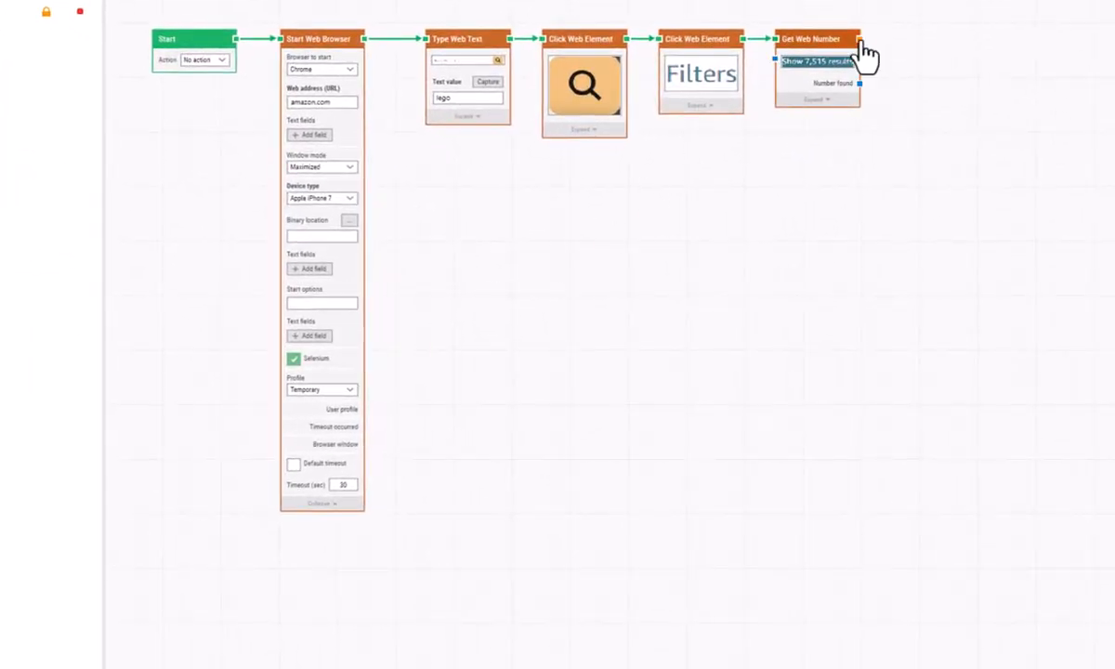
Add a Compare block after the Get Web Number block and feed its Number found output into Value A
left_click_drag(860, 39, 903, 42)
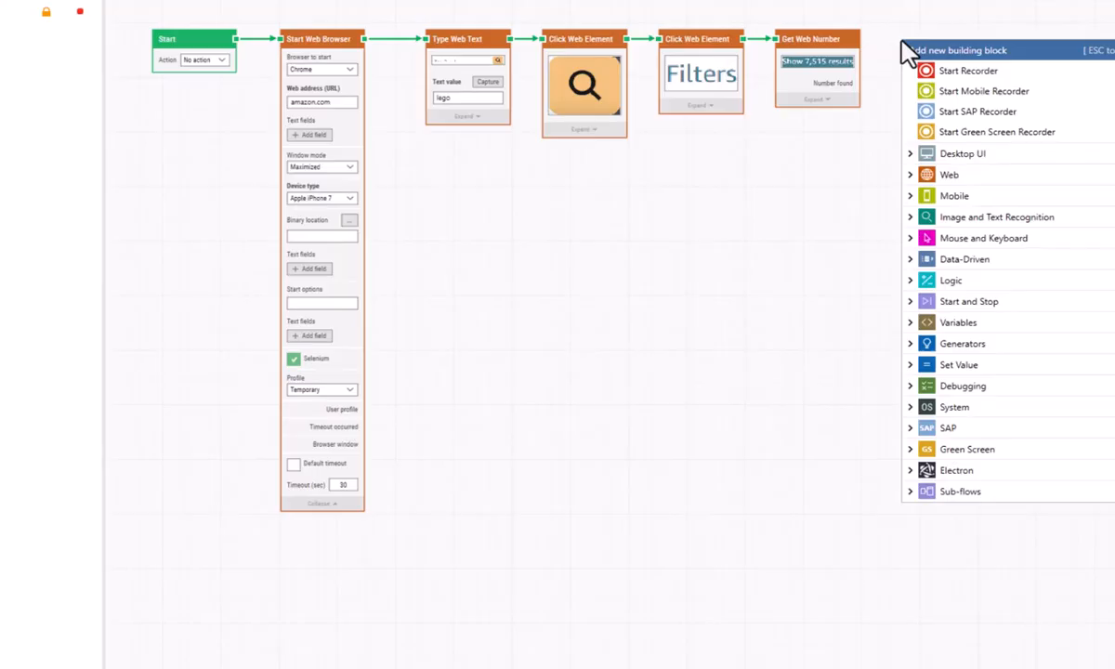
type("Comp")
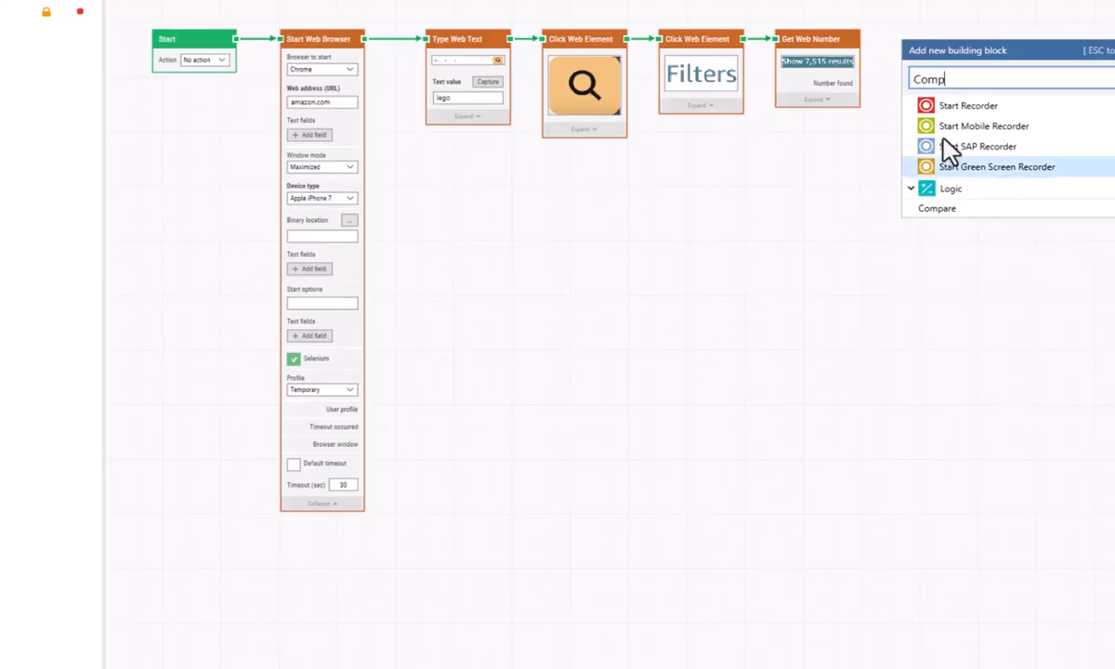
left_click(973, 211)
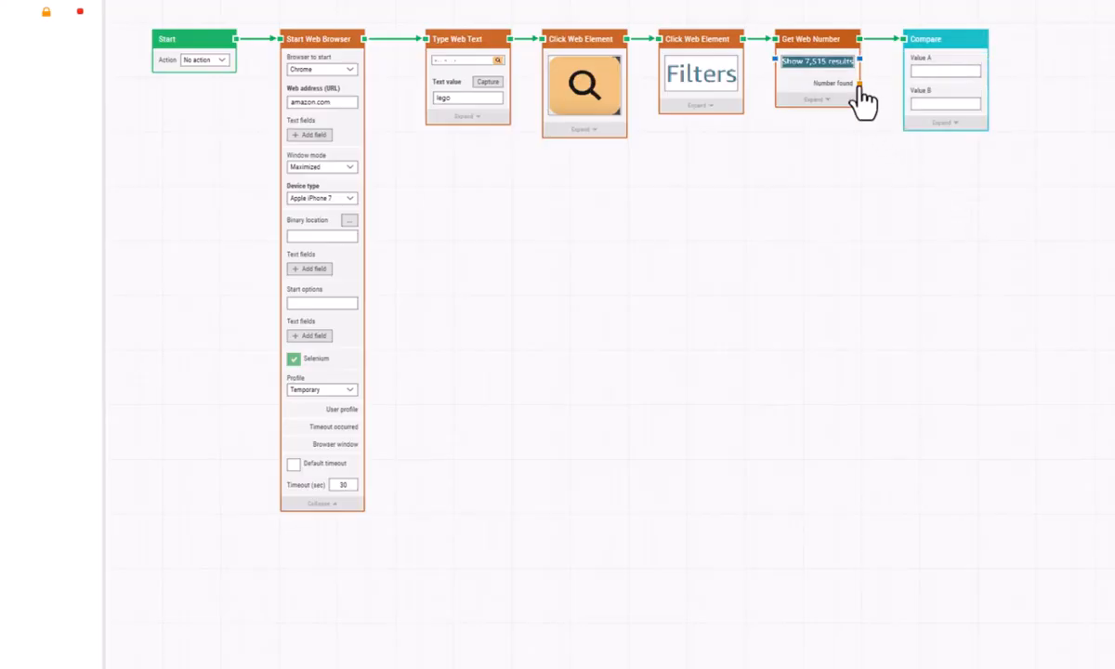
left_click_drag(860, 84, 909, 65)
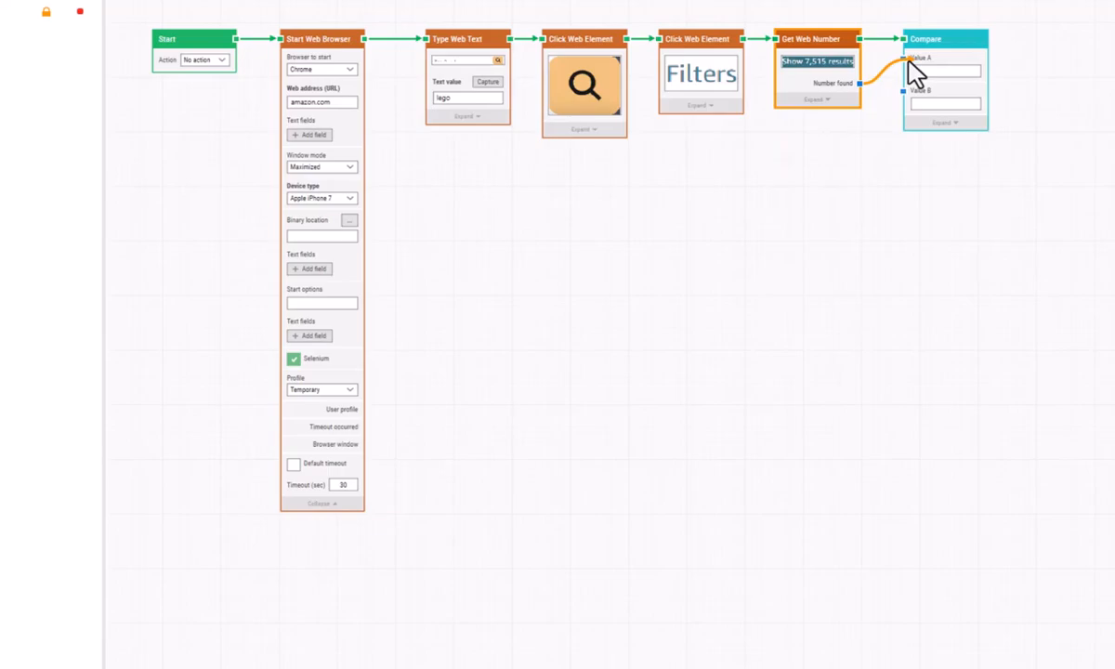
Set the Compare block's Value B to 2500 and its comparison method to Greater than
left_click(935, 104)
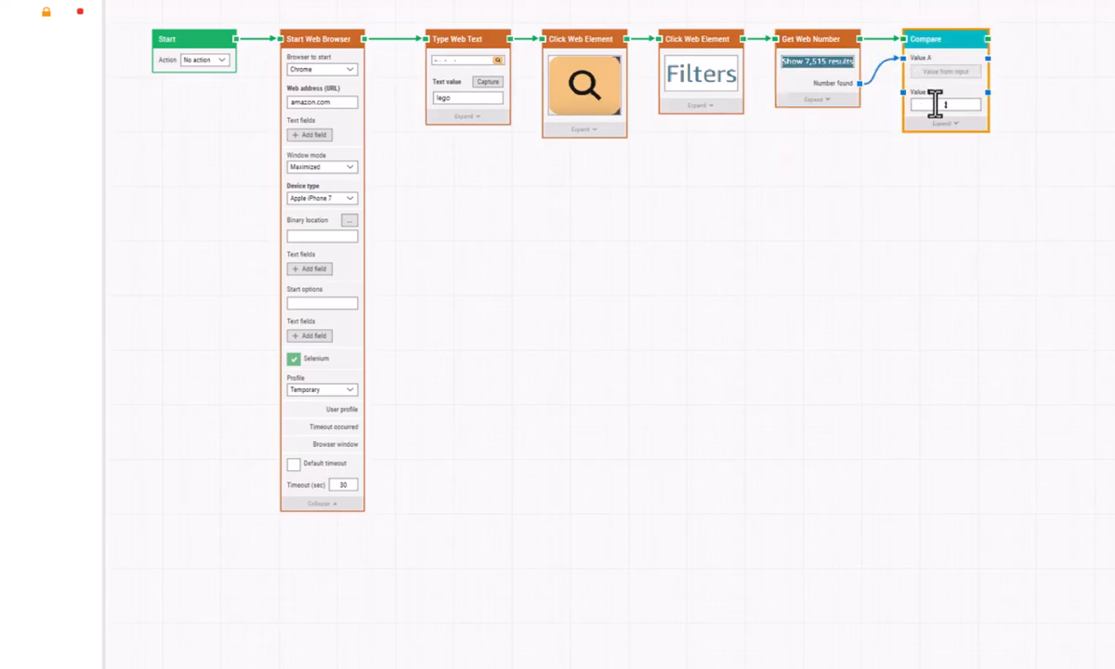
type("2500")
left_click(959, 124)
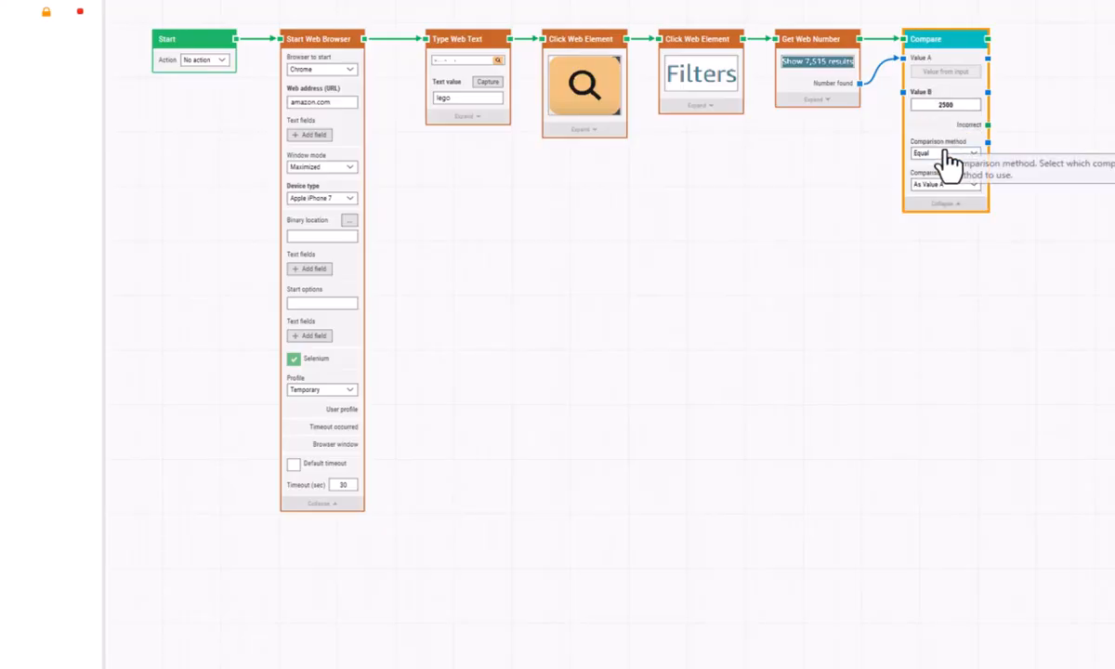
left_click(948, 156)
left_click(941, 186)
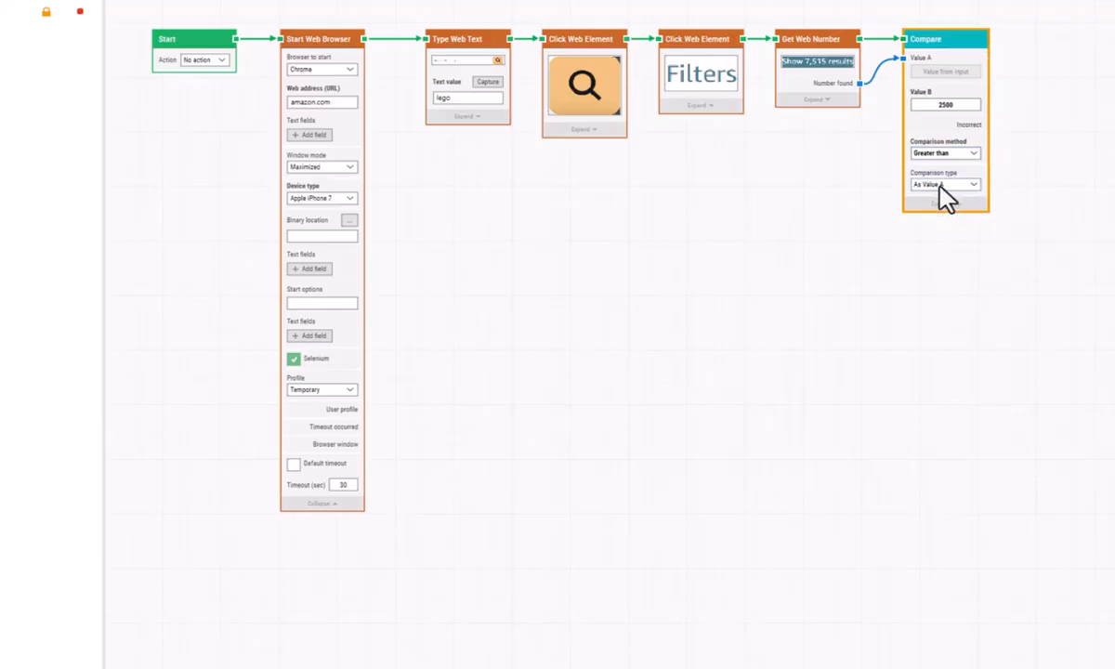
Add a Pass block after the Compare block and run the flow
left_click_drag(988, 40, 1021, 48)
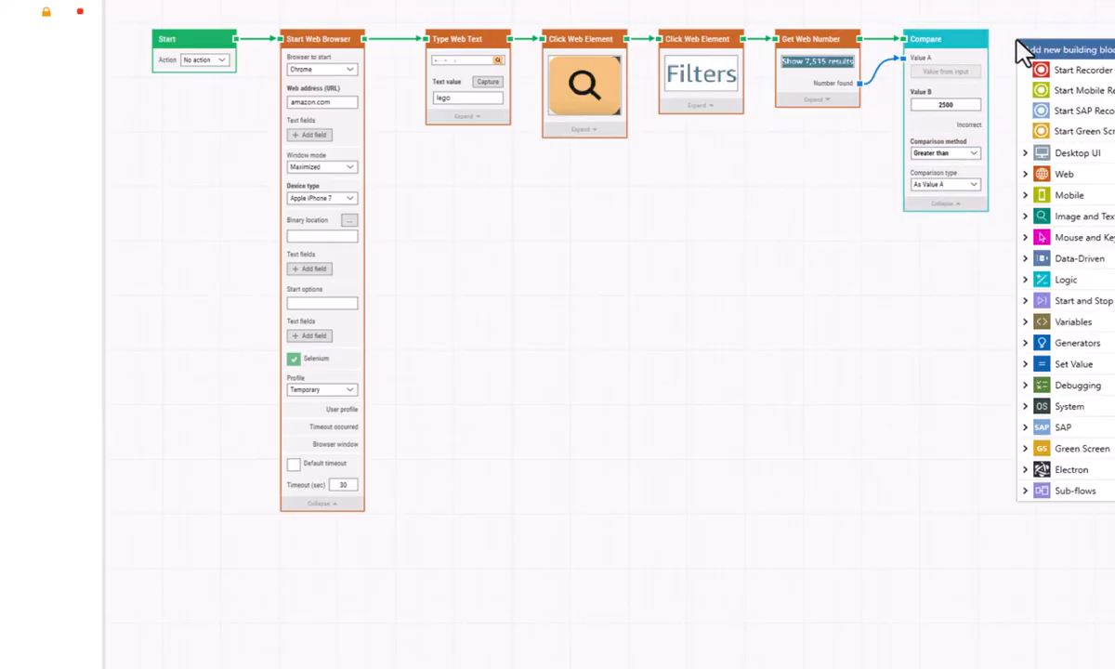
type("Pass")
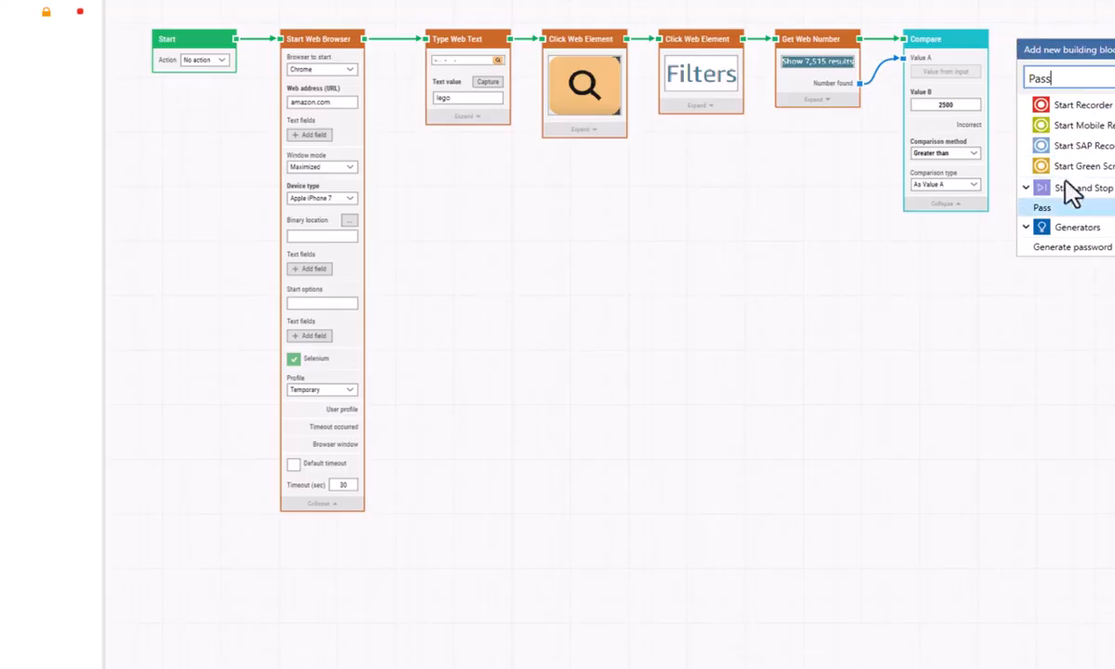
left_click(1046, 207)
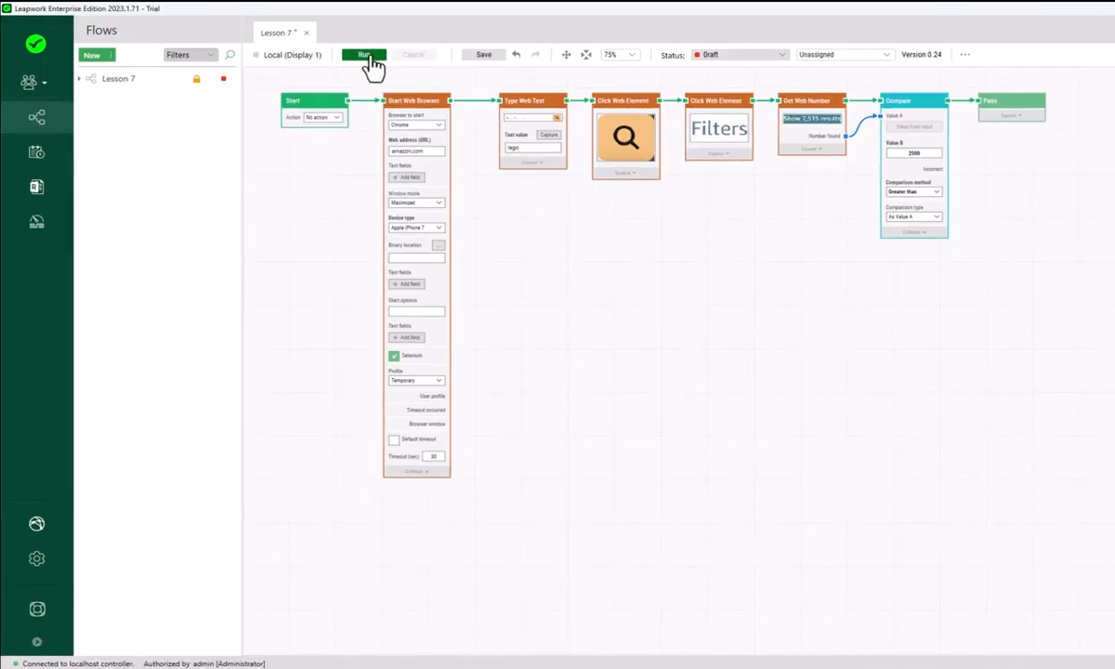
left_click(368, 56)
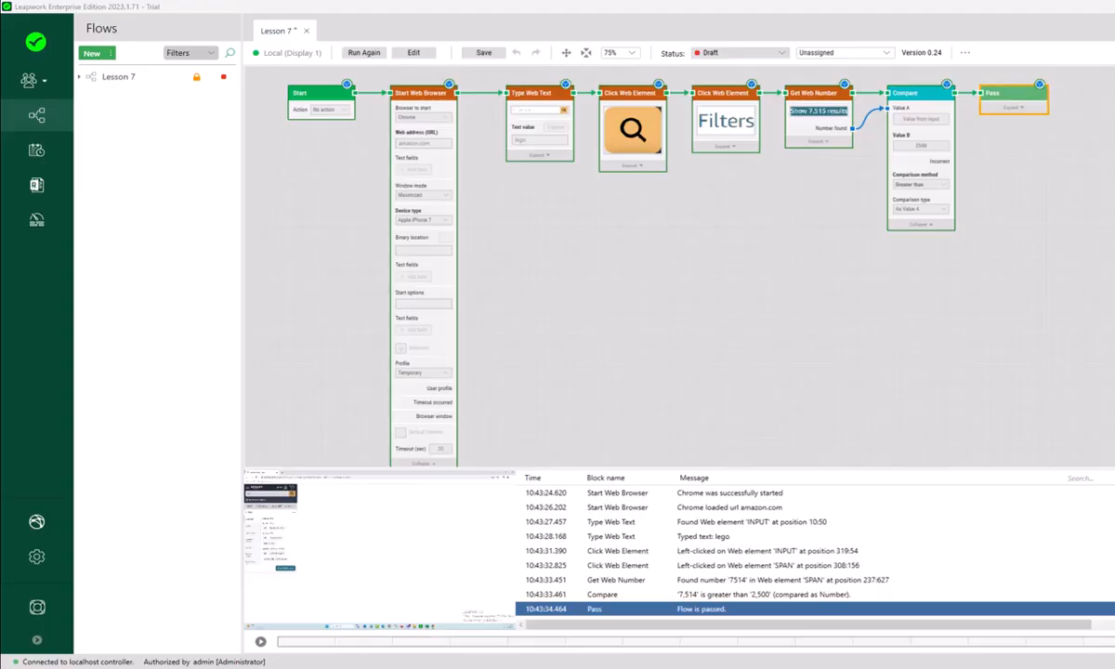
Return the flow to editing, set the Start Web Browser device type to Samsung Galaxy S3 and run the flow
left_click(414, 53)
left_click(432, 227)
scroll(444, 316, "down", 3)
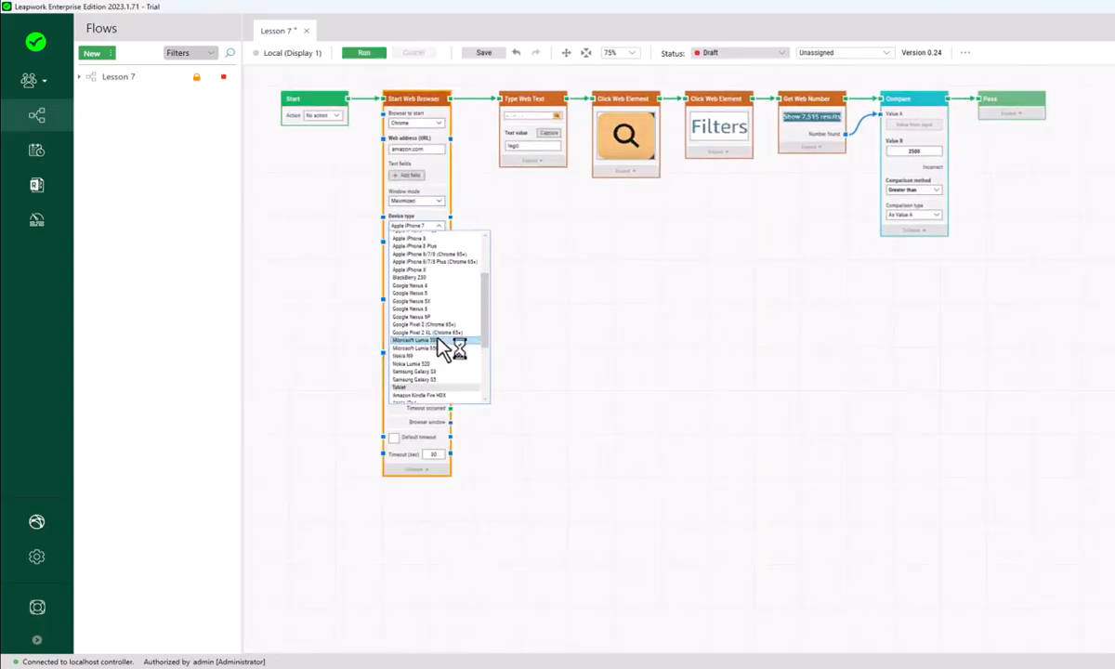
left_click(441, 354)
left_click(373, 53)
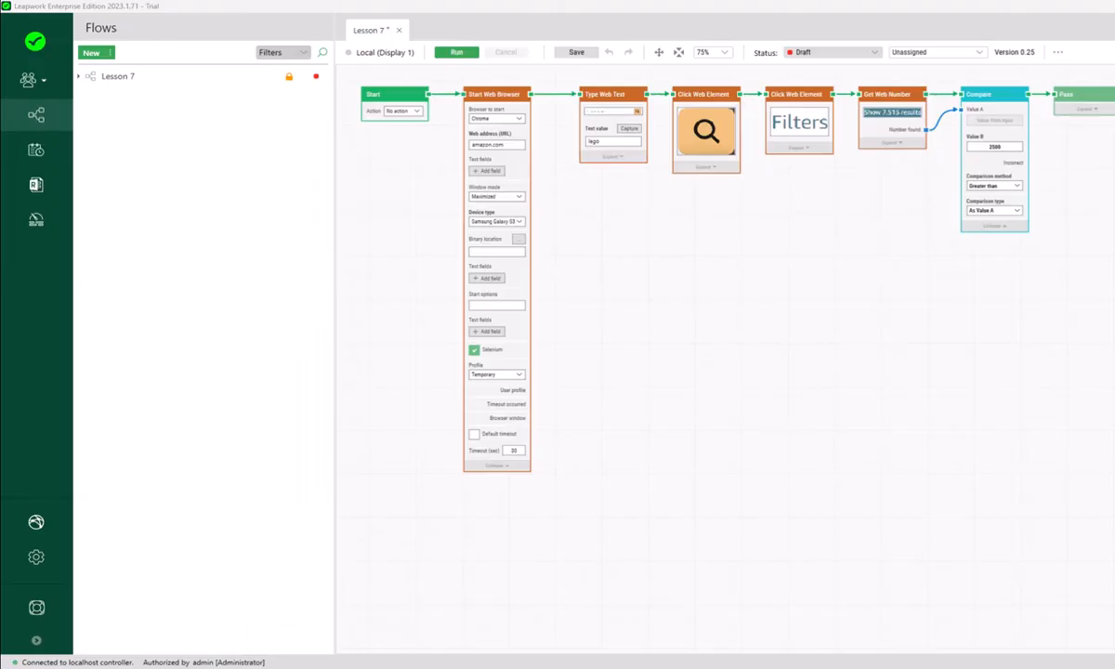
left_click(383, 53)
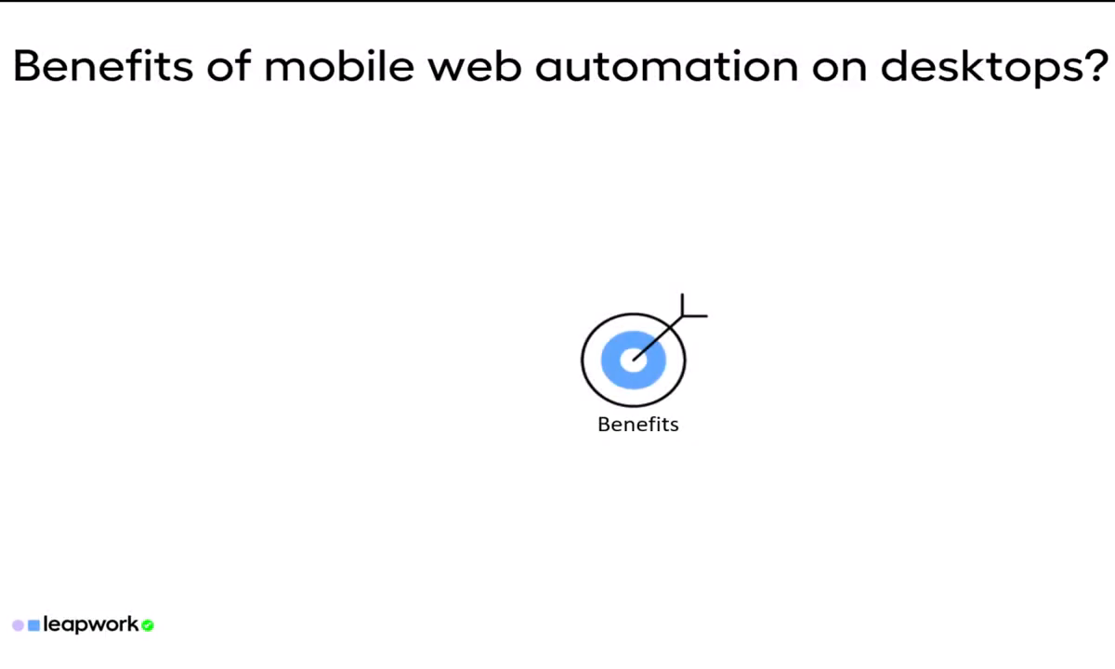
left_click(968, 535)
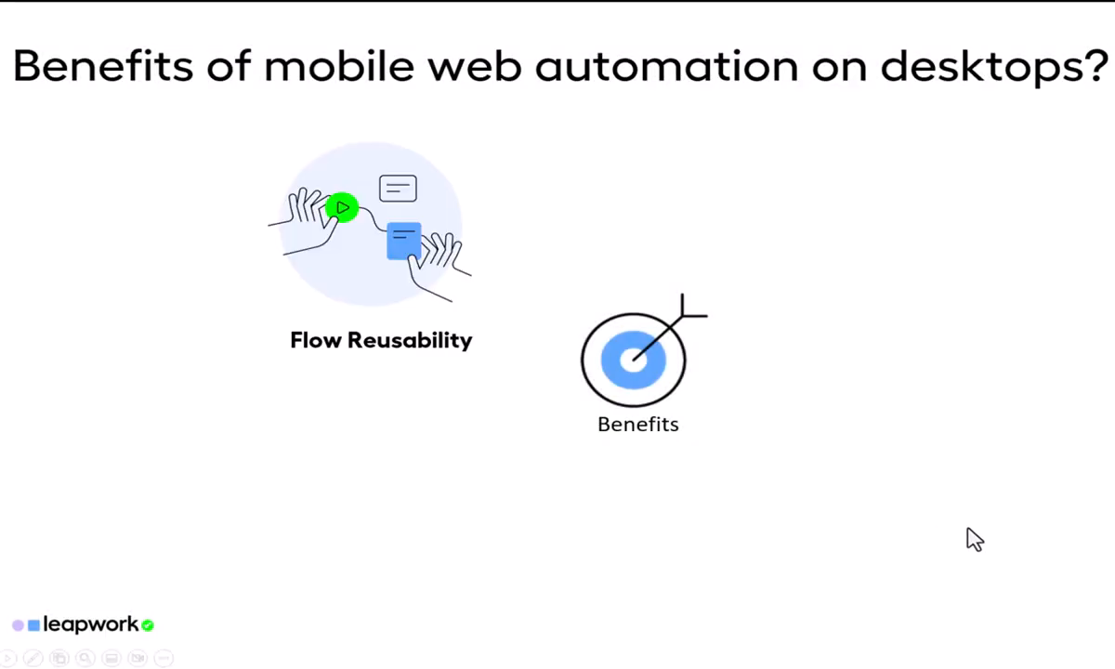